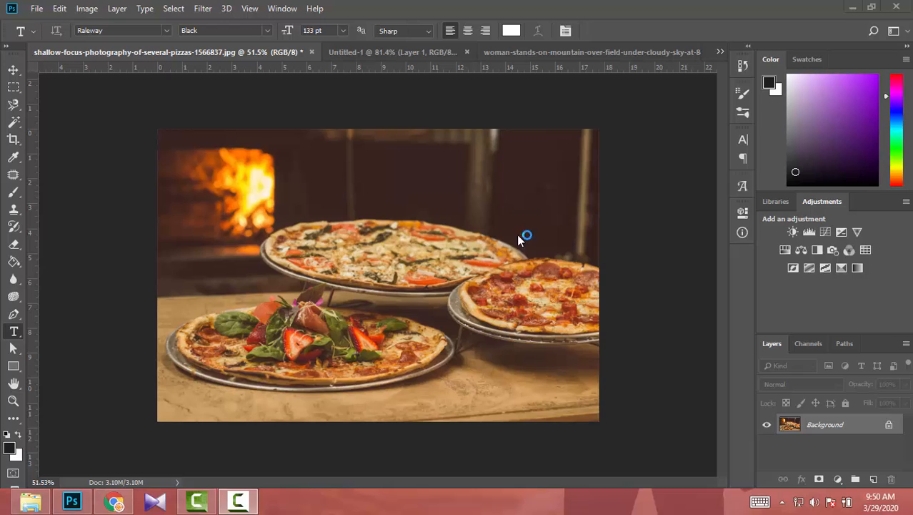
# Add the two-line white heading "Pizza Makes Anything Possible." across the upper part of the pizza photo
pyautogui.click(220, 172)
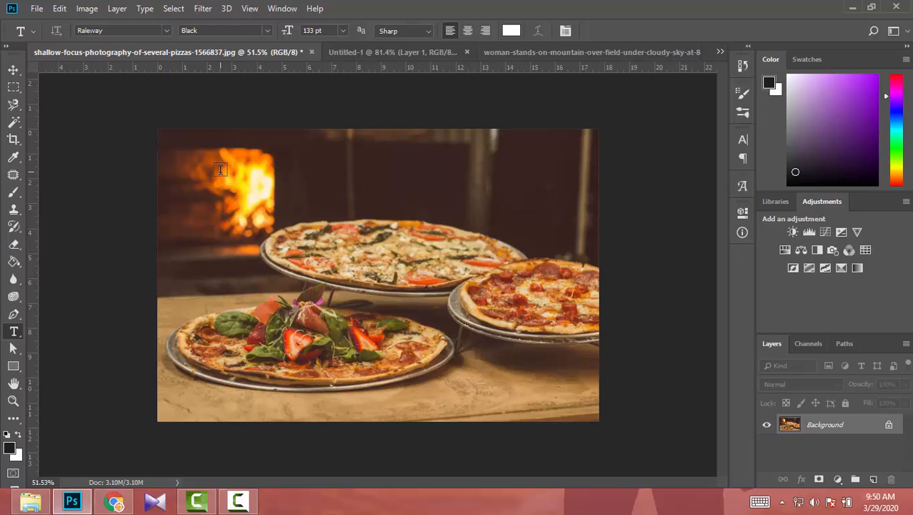
pyautogui.click(201, 170)
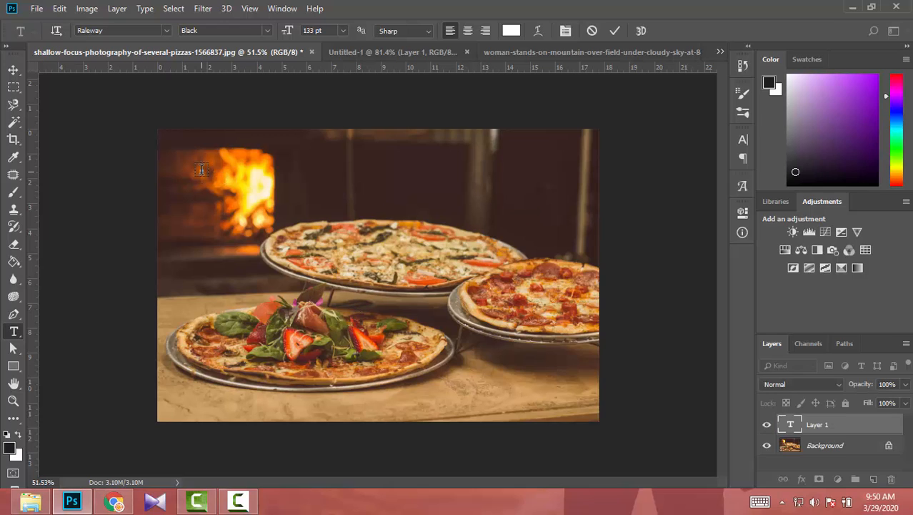
pyautogui.write('Pizza Makes Anything Possible')
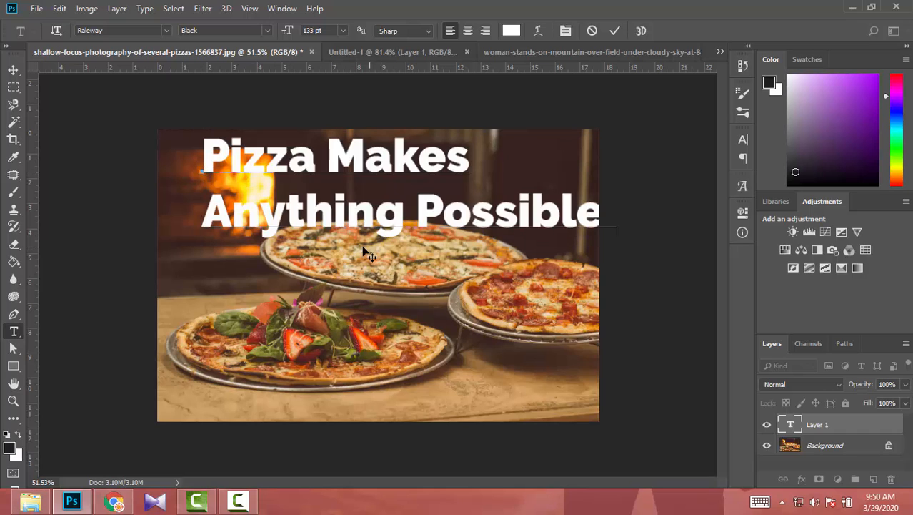
pyautogui.write('.')
pyautogui.moveTo(363, 246); pyautogui.dragTo(342, 243)
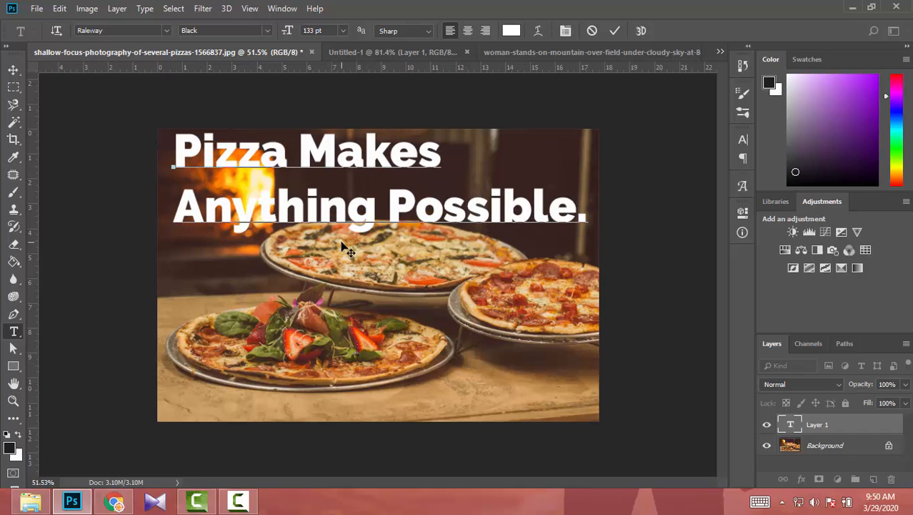
pyautogui.click(612, 30)
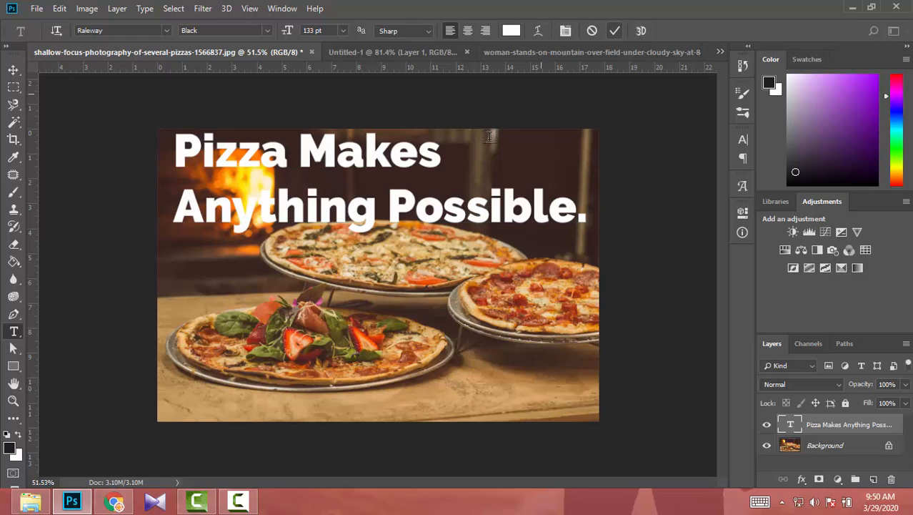
pyautogui.moveTo(325, 256); pyautogui.dragTo(325, 270)
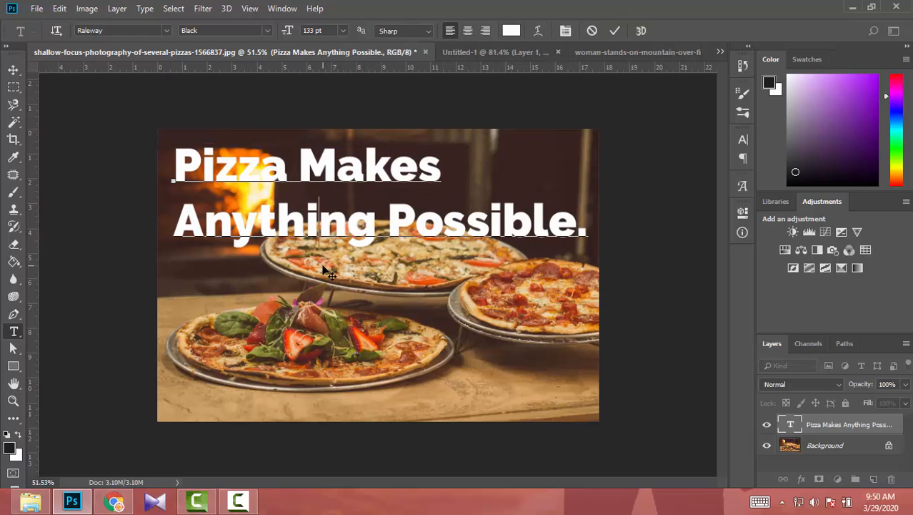
pyautogui.click(611, 31)
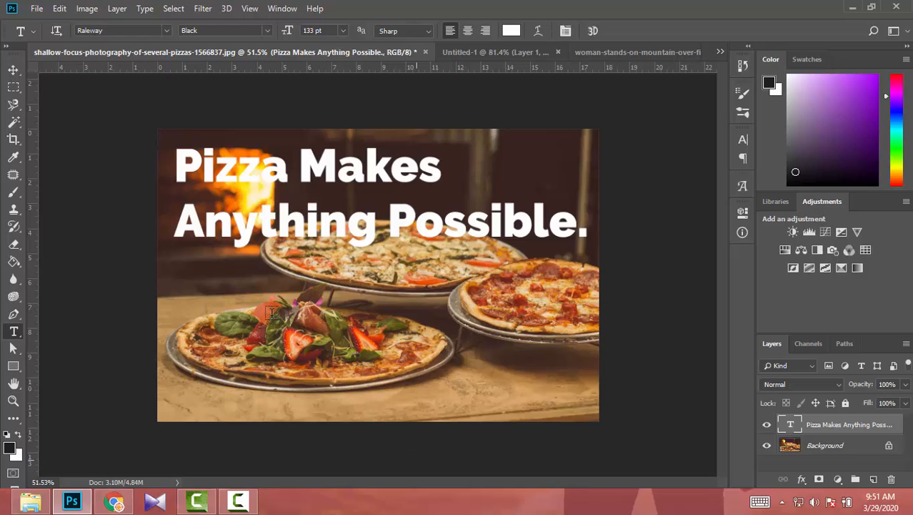
# Unlock the Background layer of the pizza photo so that it becomes a regular layer, keeping the default blending options
pyautogui.click(13, 71)
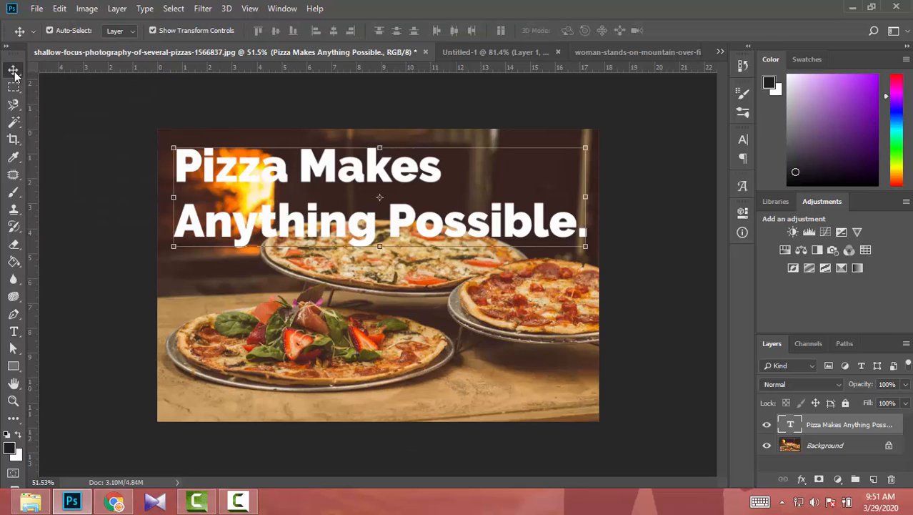
pyautogui.click(437, 381)
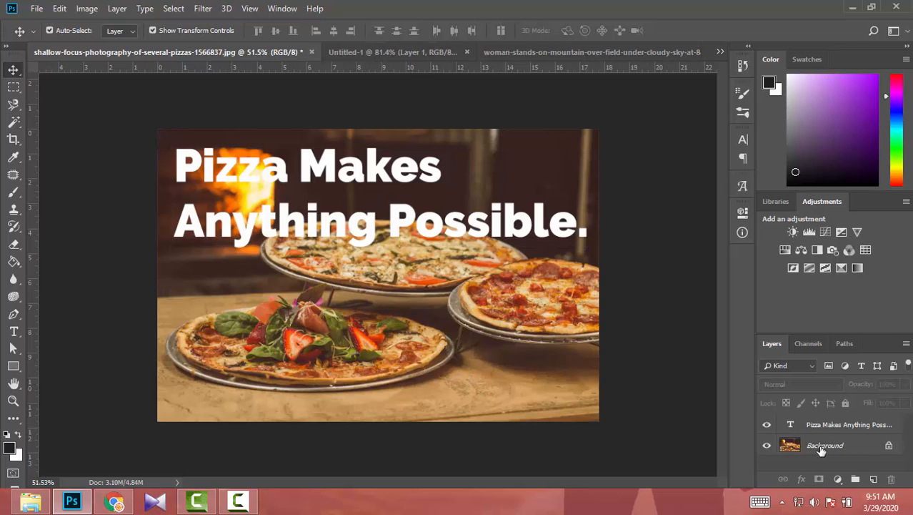
pyautogui.click(888, 447)
pyautogui.doubleClick(875, 445)
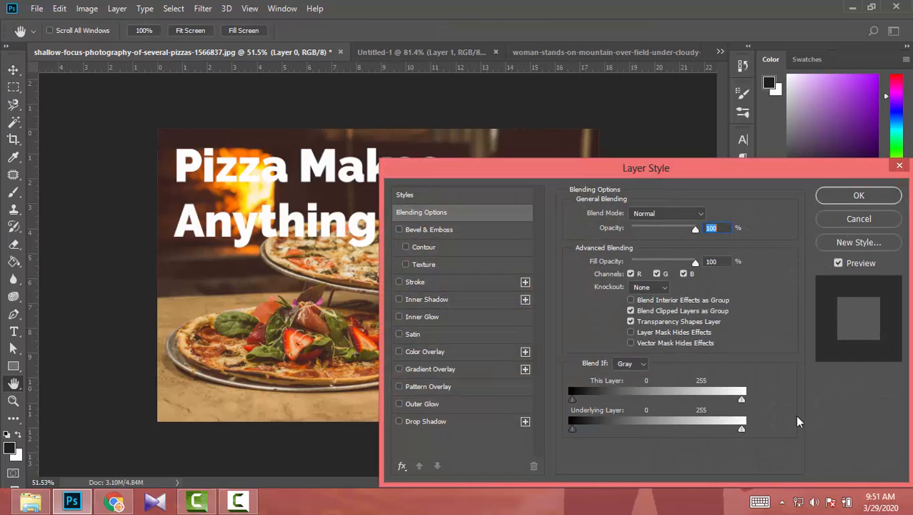
pyautogui.click(864, 194)
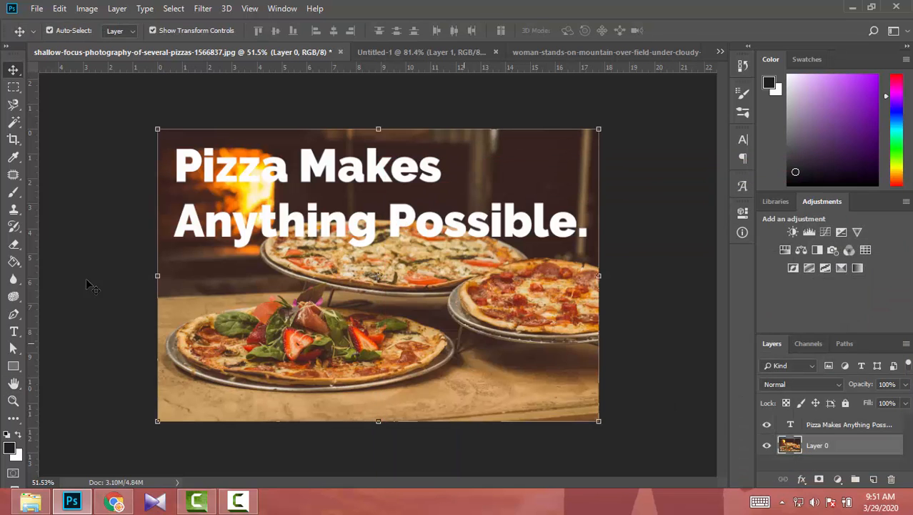
# Extend the canvas below the pizza photo with the Crop tool by about half the photo's height
pyautogui.click(14, 140)
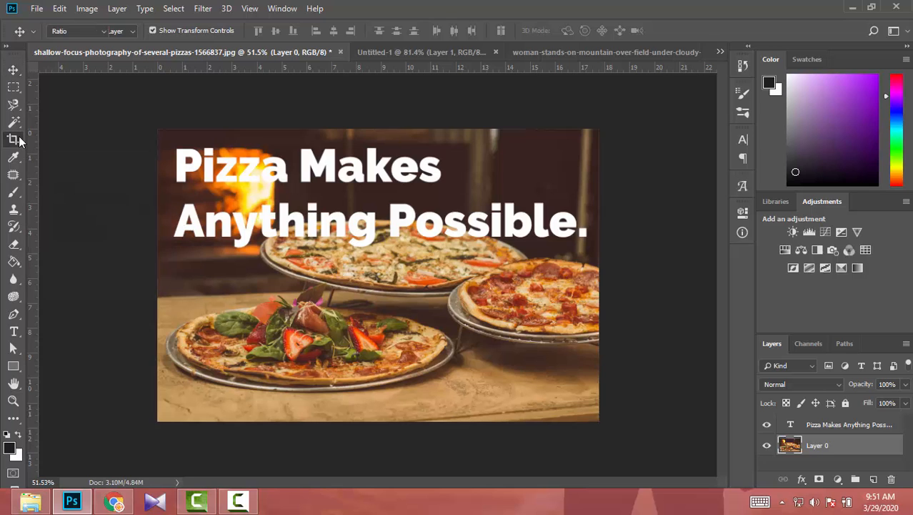
pyautogui.moveTo(383, 422)
pyautogui.mouseDown()
pyautogui.moveTo(383, 470)
pyautogui.moveTo(383, 432)
pyautogui.mouseUp()
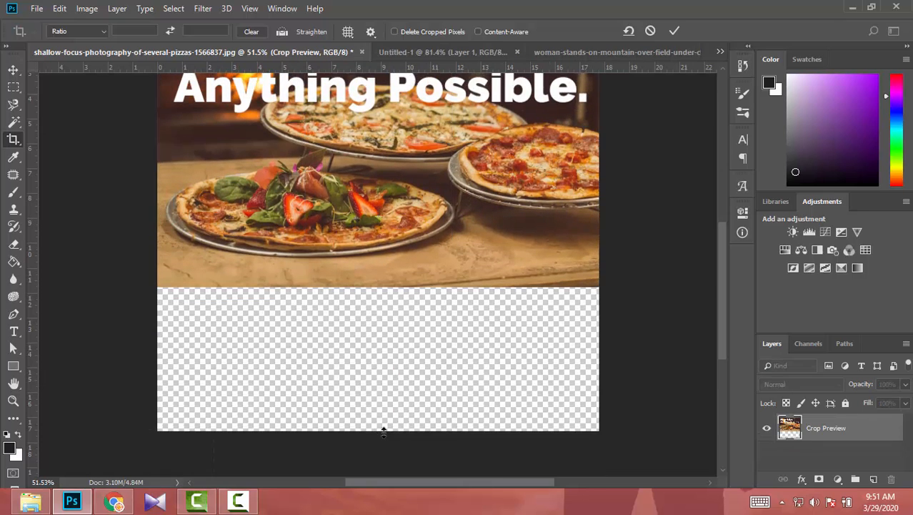
pyautogui.press('Return')
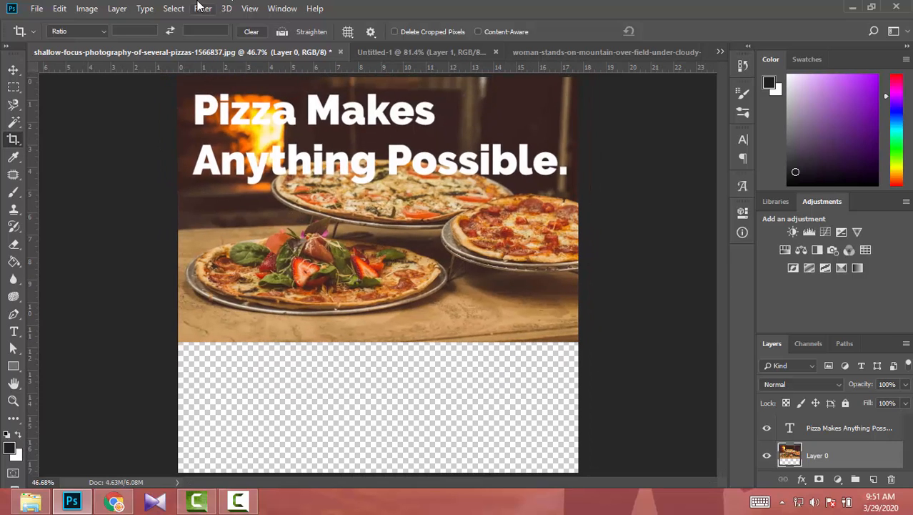
# Stretch the pizza photo layer down to the canvas's lower edge with Content-Aware Scale, at 149.23% height
pyautogui.click(60, 7)
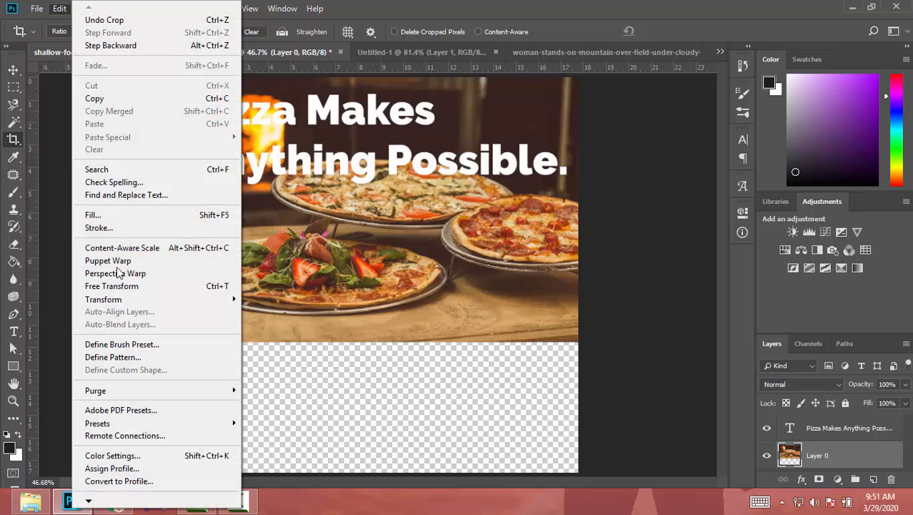
pyautogui.click(135, 249)
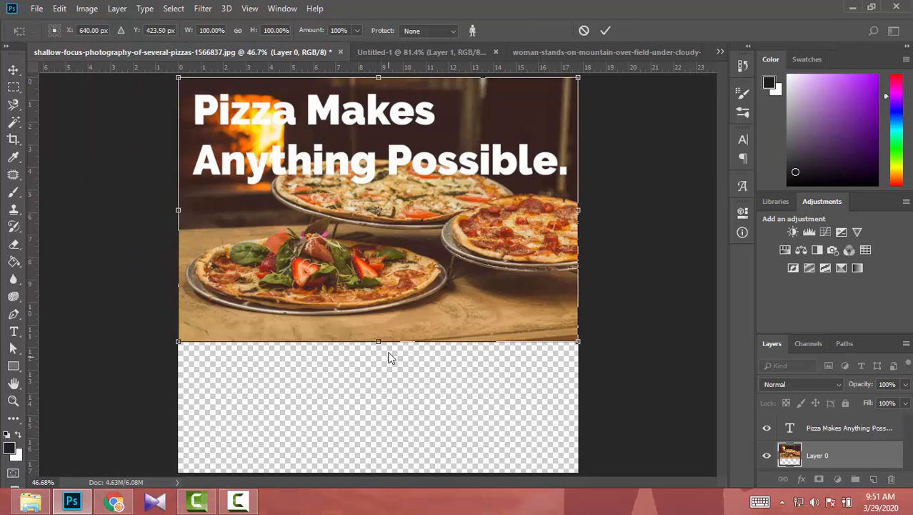
pyautogui.moveTo(384, 346); pyautogui.dragTo(384, 473)
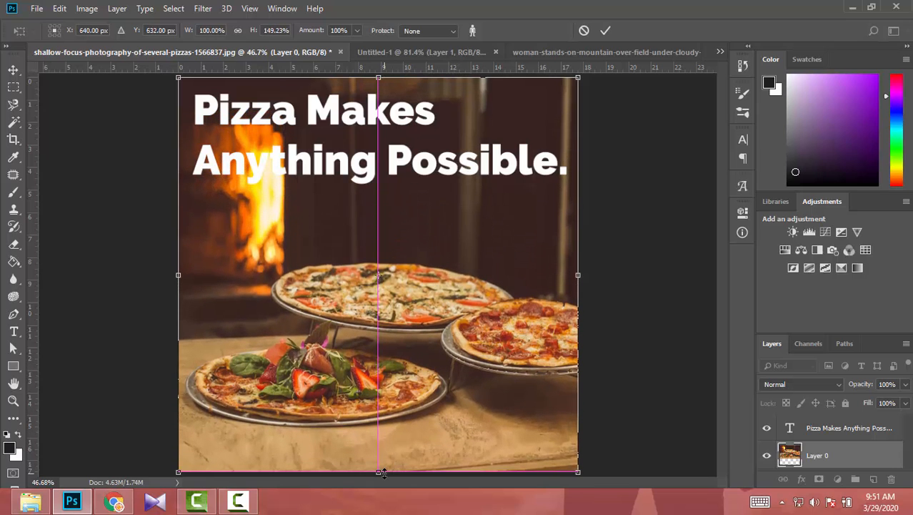
pyautogui.click(606, 31)
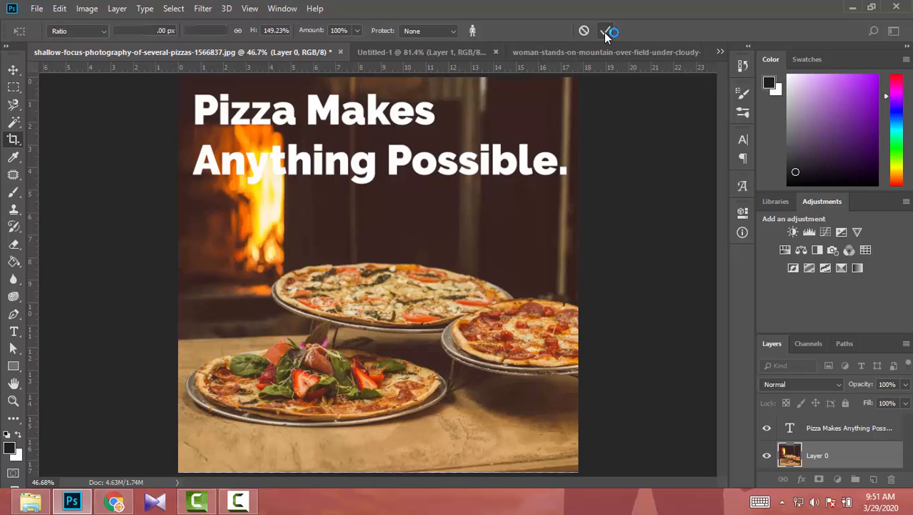
# Move the heading text slightly lower on the enlarged pizza image and deselect it
pyautogui.click(13, 70)
pyautogui.moveTo(333, 170); pyautogui.dragTo(329, 201)
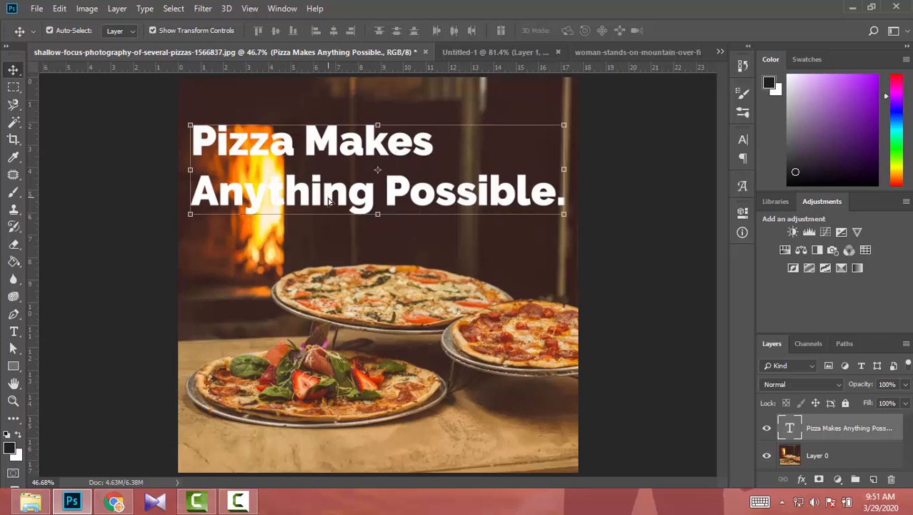
pyautogui.scroll(-1, 329, 202)
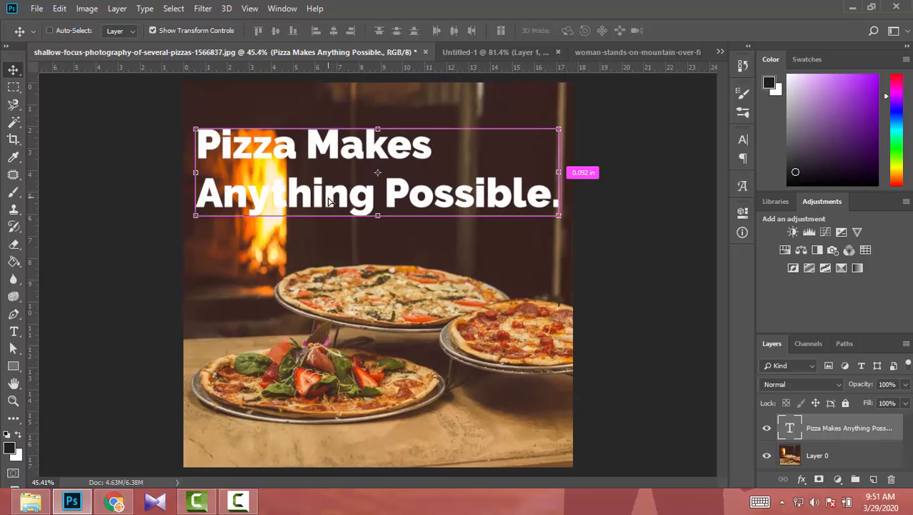
pyautogui.click(57, 223)
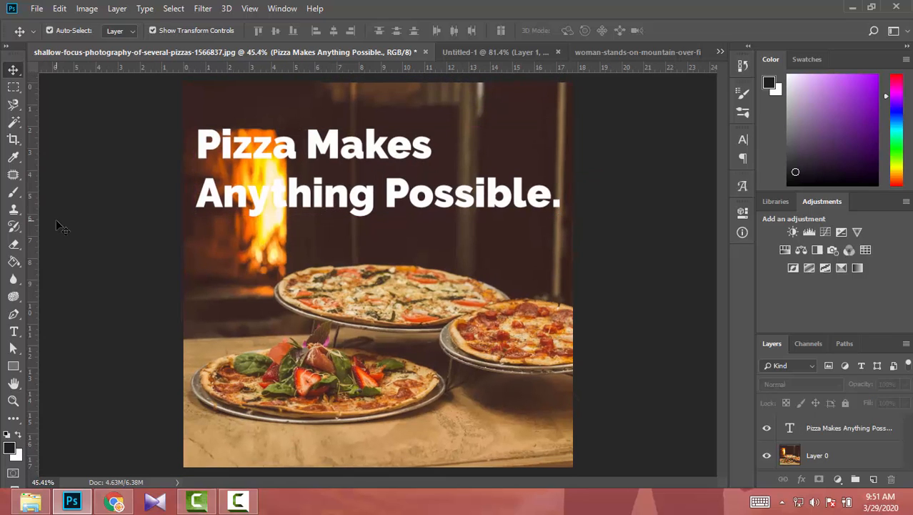
# Apply a Drop Shadow layer effect to the "Pizza Makes Anything Possible." text layer
pyautogui.click(863, 438)
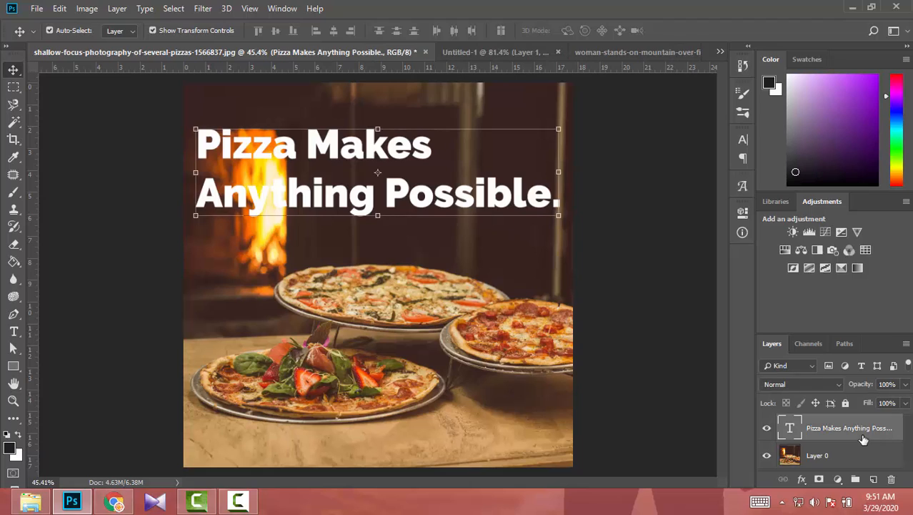
pyautogui.click(798, 493)
pyautogui.click(600, 300)
pyautogui.click(801, 479)
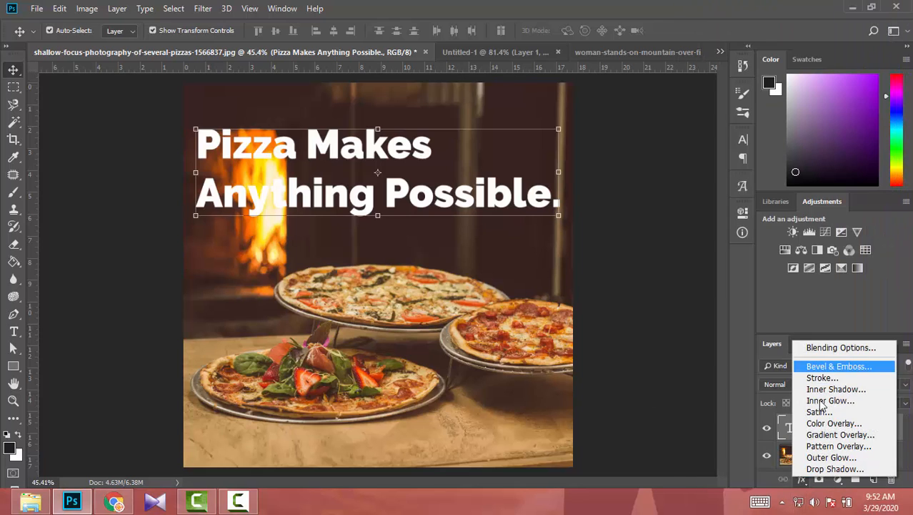
pyautogui.click(821, 471)
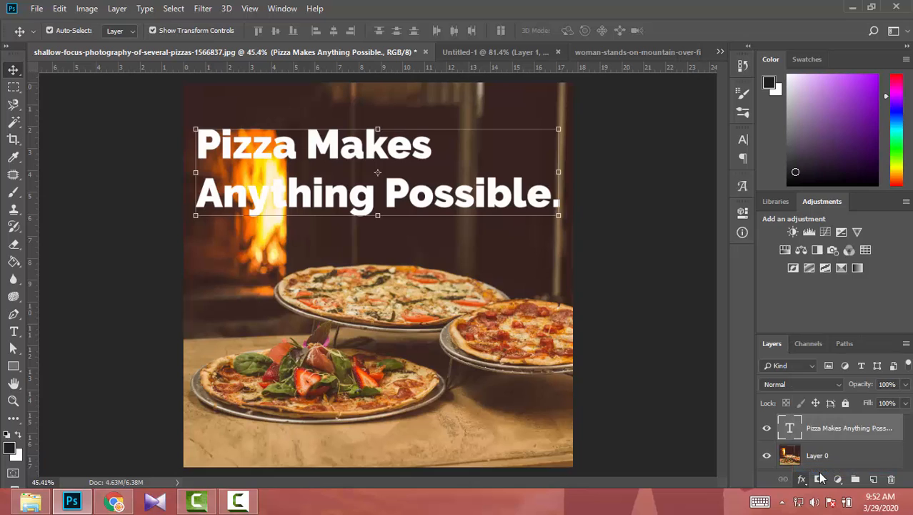
pyautogui.click(859, 196)
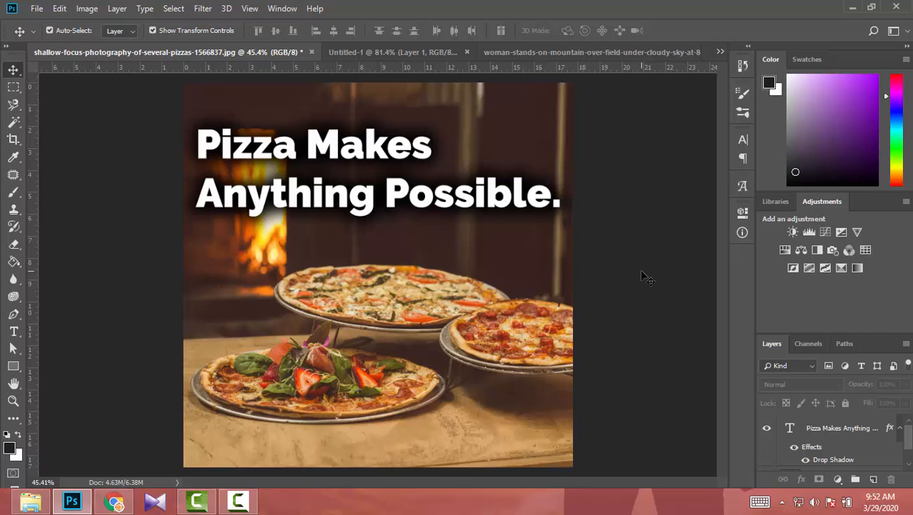
pyautogui.click(60, 8)
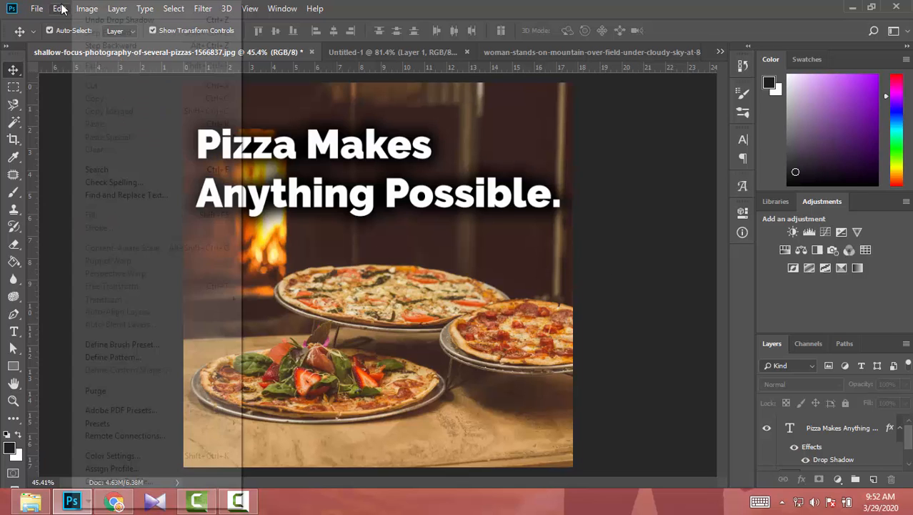
pyautogui.click(60, 8)
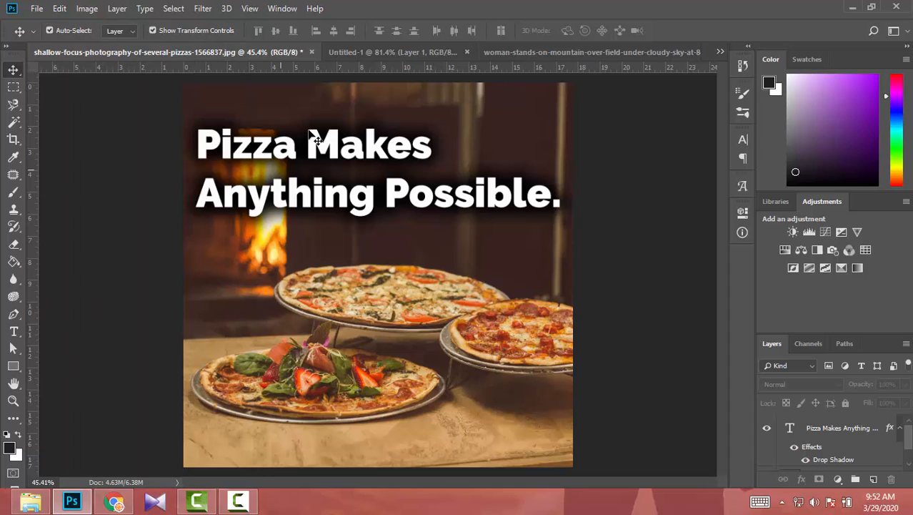
# Switch to the Untitled-1 document with the salad plate and unlock its Background layer
pyautogui.click(411, 51)
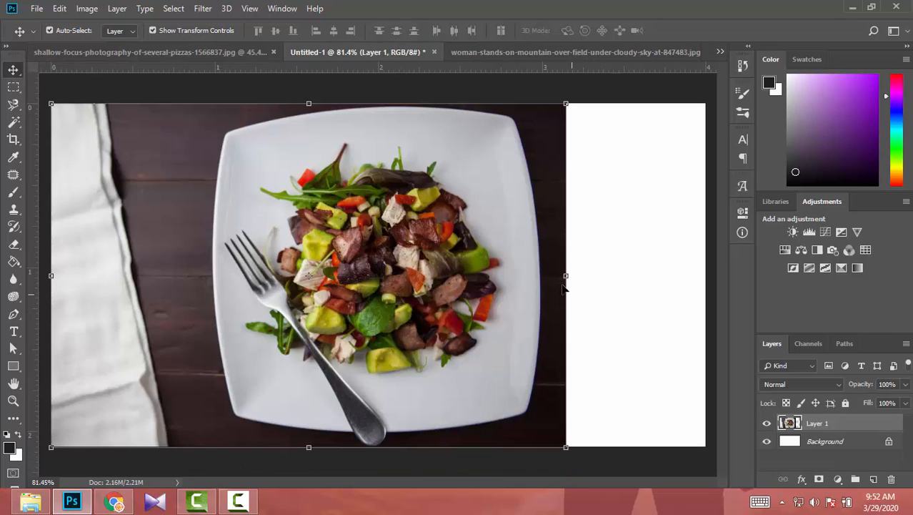
pyautogui.moveTo(564, 276); pyautogui.dragTo(509, 275)
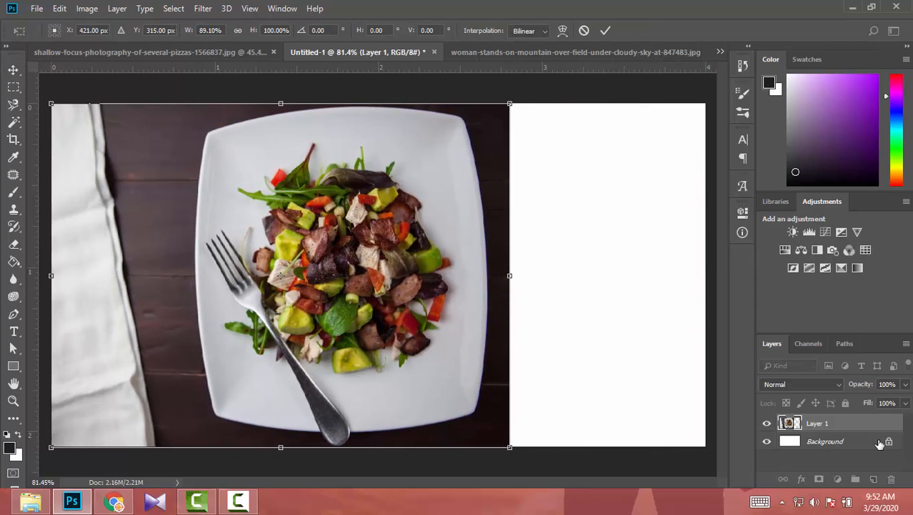
pyautogui.click(584, 31)
pyautogui.click(889, 441)
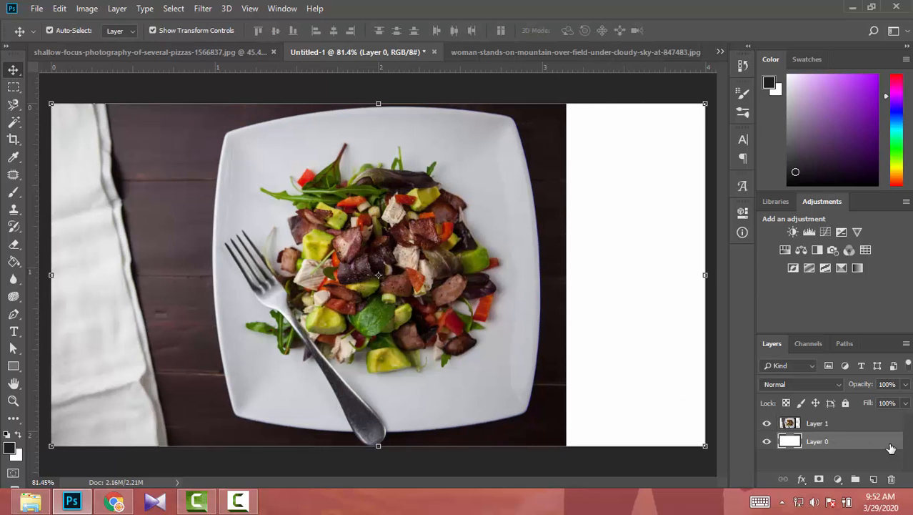
pyautogui.doubleClick(891, 447)
pyautogui.click(855, 199)
# Try to stretch the salad photo on Layer 1 across the white area with a regular transform, at 126.98% width
pyautogui.click(826, 424)
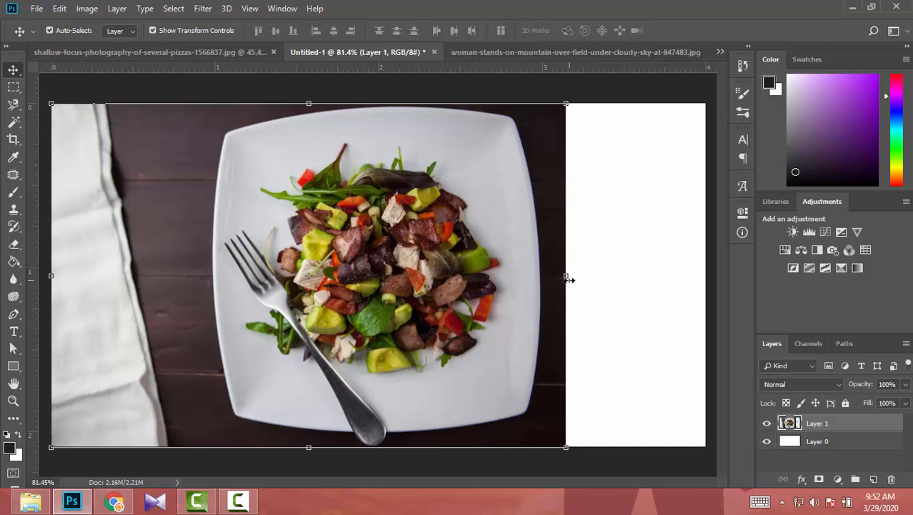
pyautogui.moveTo(569, 280); pyautogui.dragTo(706, 283)
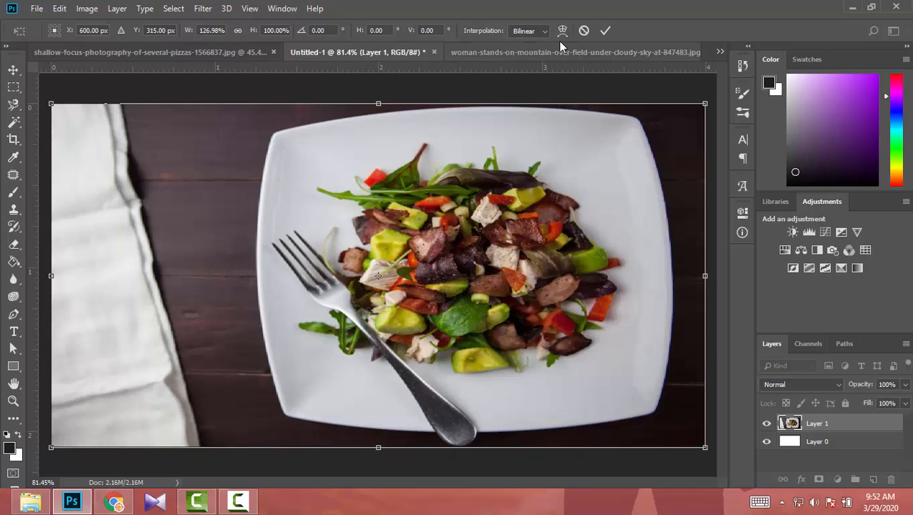
pyautogui.click(583, 36)
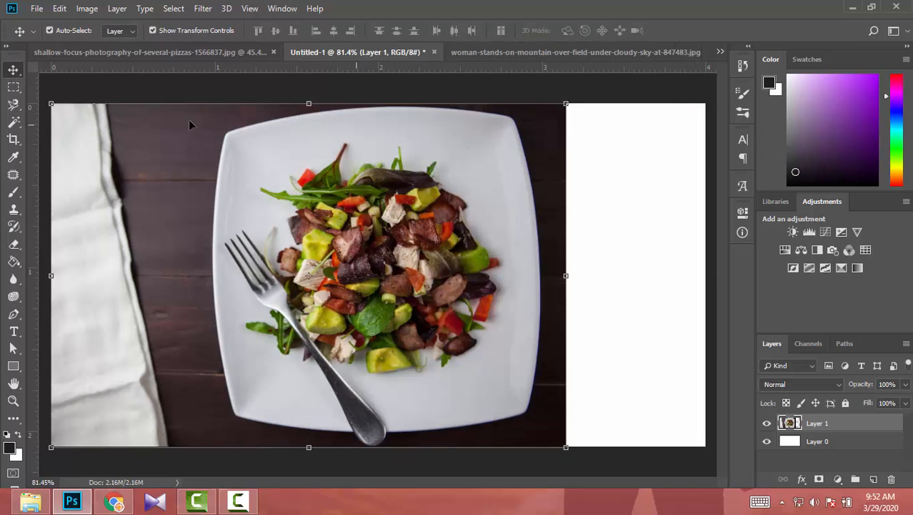
# Stretch the salad photo on Layer 1 across the white area with Content-Aware Scale, at 126.98% width
pyautogui.click(60, 8)
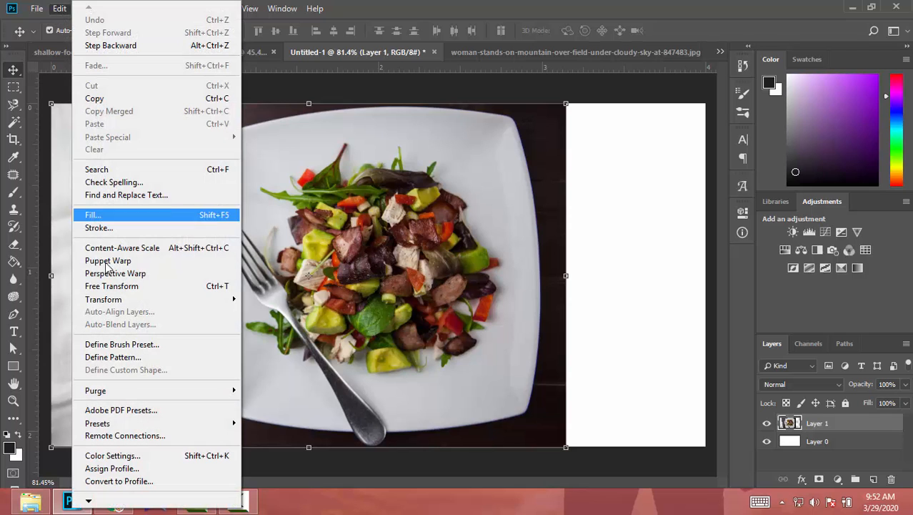
pyautogui.click(126, 248)
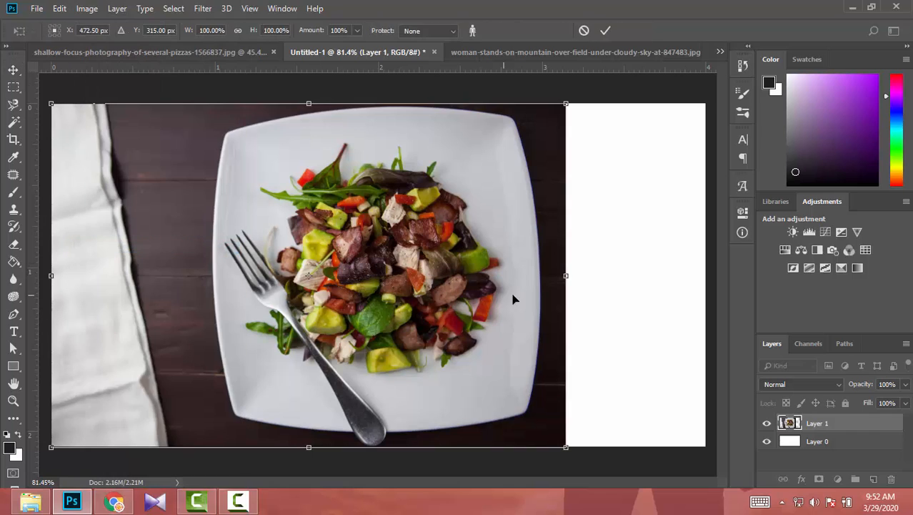
pyautogui.moveTo(579, 281); pyautogui.dragTo(705, 301)
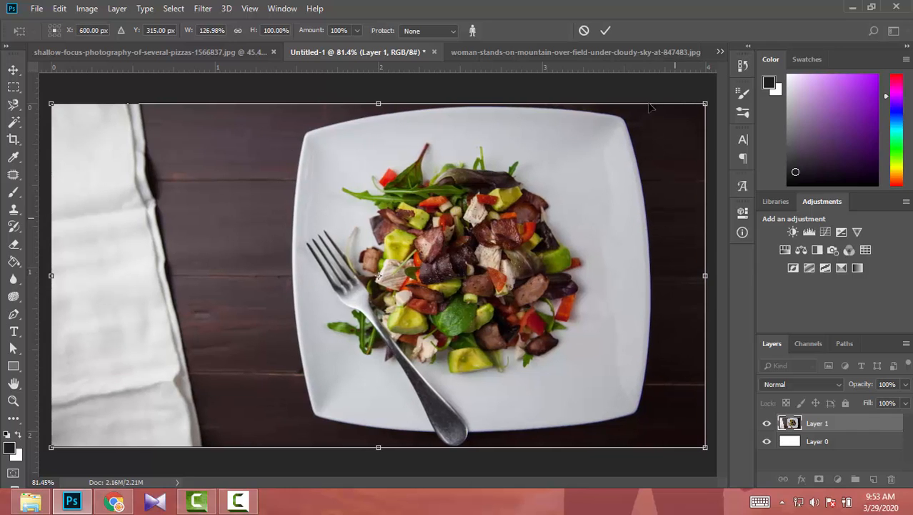
pyautogui.click(607, 32)
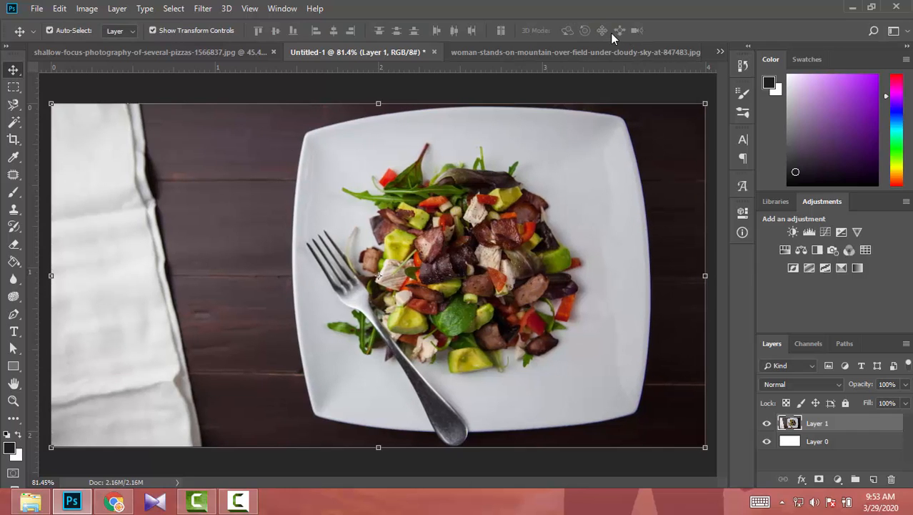
pyautogui.hotkey('ctrl', 't')
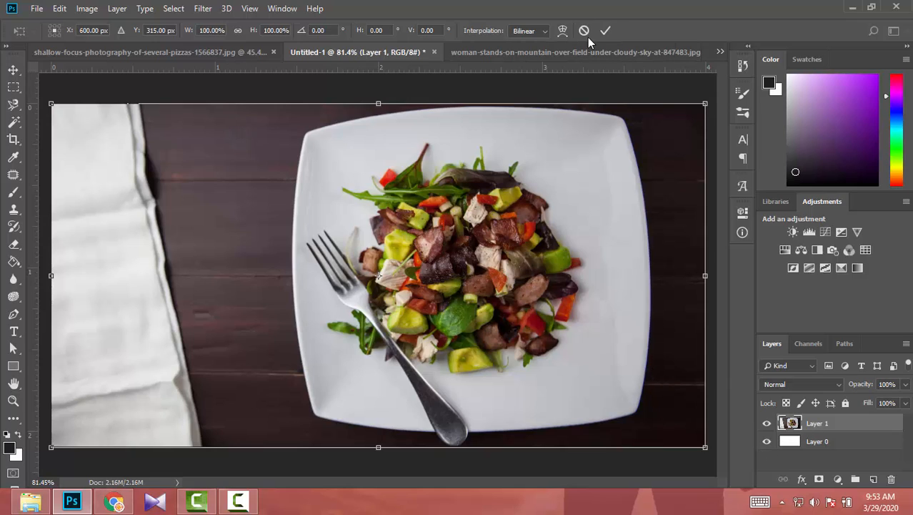
pyautogui.click(605, 31)
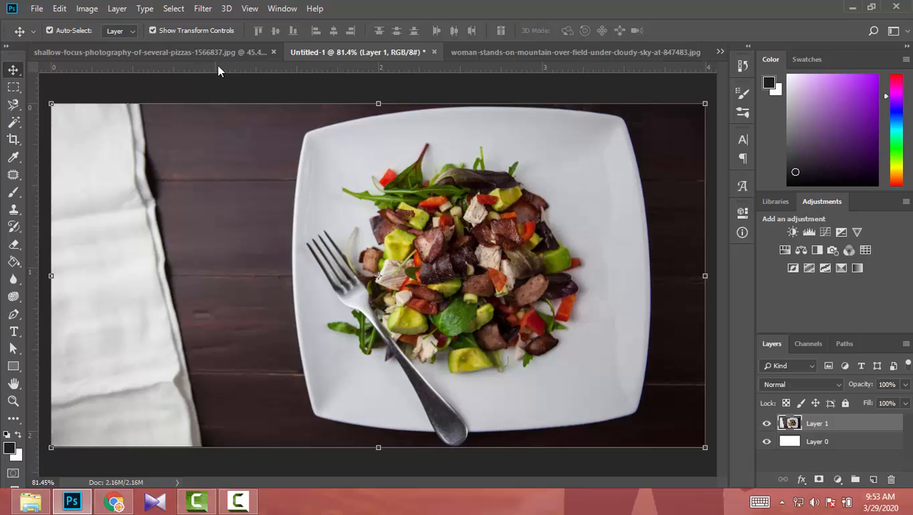
# Switch to the woman-stands-on-mountain photo and extend its canvas outward on both the left and right sides with the Crop tool
pyautogui.click(218, 57)
pyautogui.click(363, 53)
pyautogui.click(513, 48)
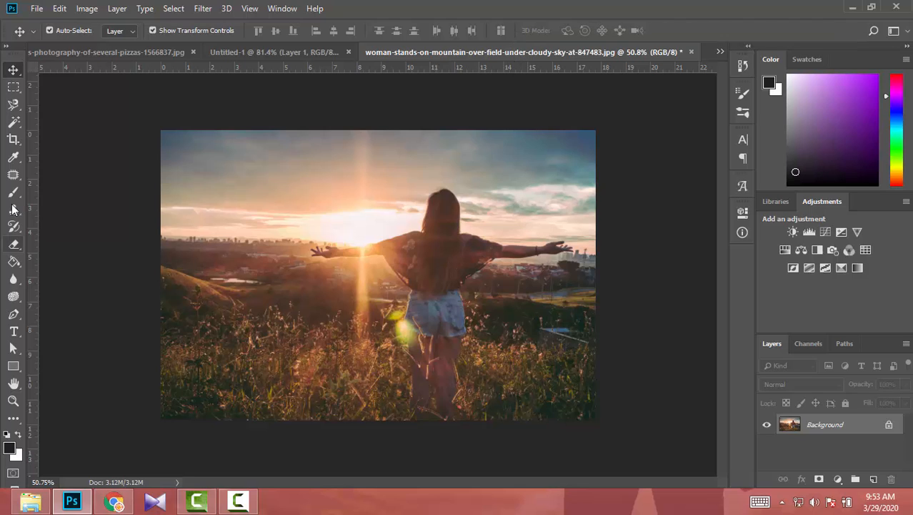
pyautogui.click(12, 145)
pyautogui.moveTo(599, 281); pyautogui.dragTo(638, 299)
pyautogui.moveTo(124, 291); pyautogui.dragTo(80, 276)
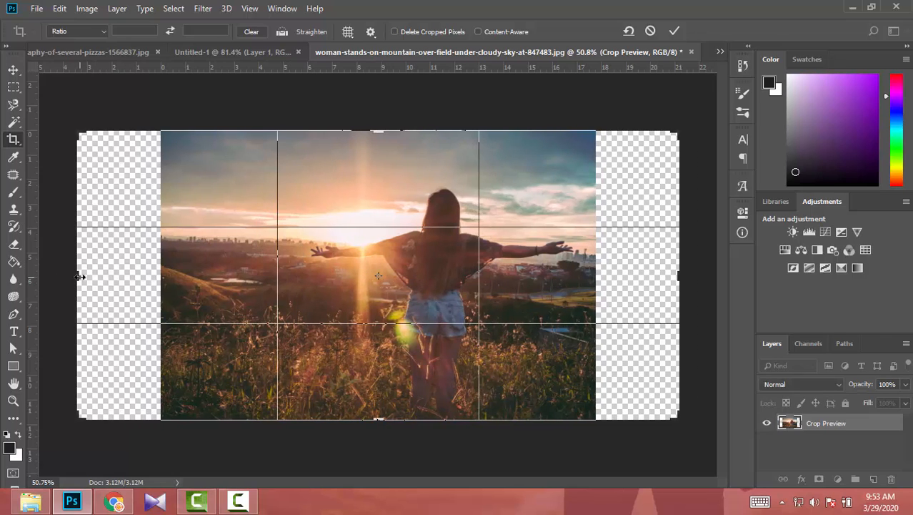
pyautogui.click(674, 31)
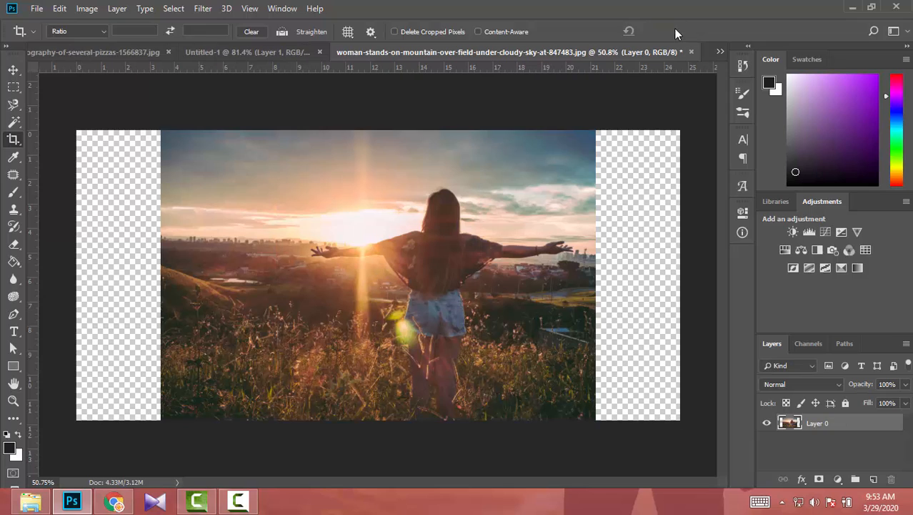
# Try to stretch the woman photo across both transparent side areas with a regular transform at 138.75% width, then undo it
pyautogui.click(14, 71)
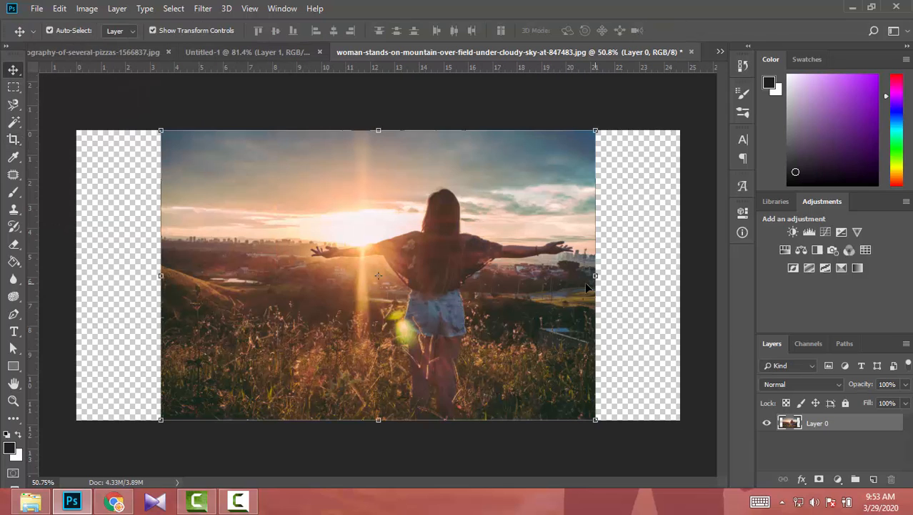
pyautogui.moveTo(599, 283); pyautogui.dragTo(680, 283)
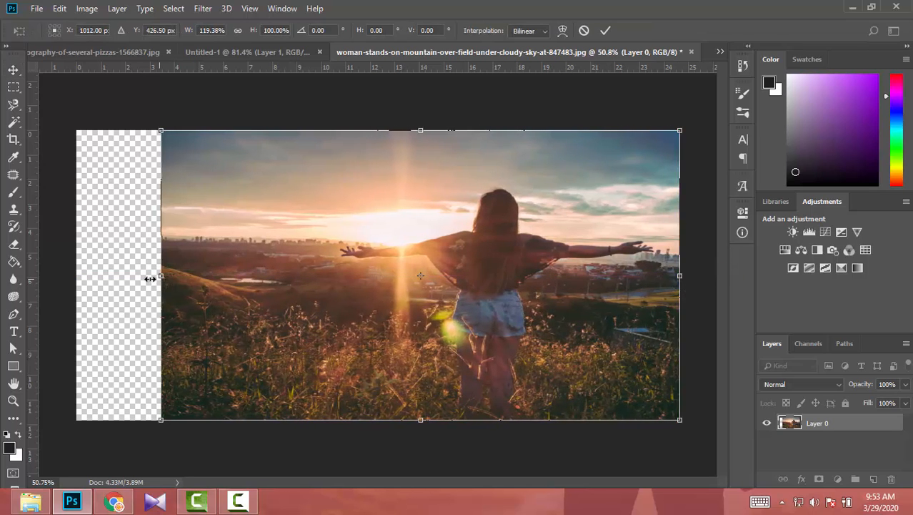
pyautogui.moveTo(149, 278); pyautogui.dragTo(79, 278)
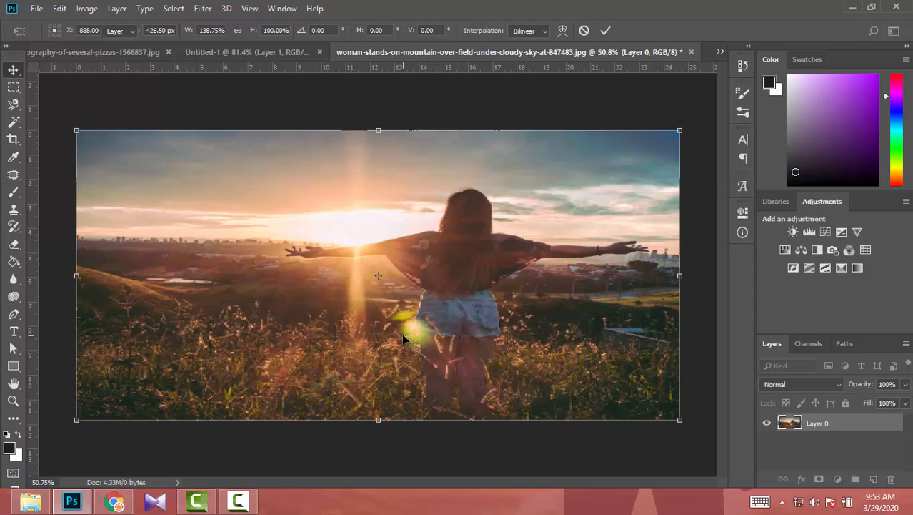
pyautogui.press('Return')
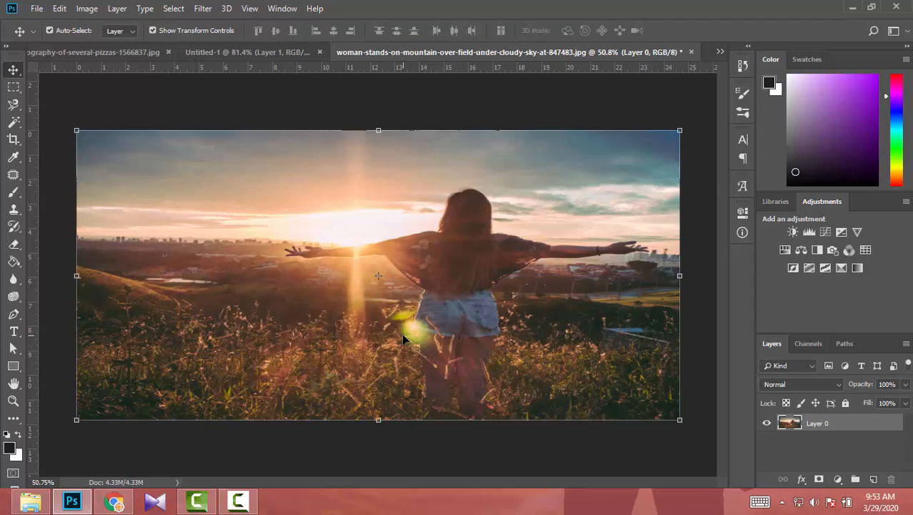
pyautogui.hotkey('ctrl', 'z')
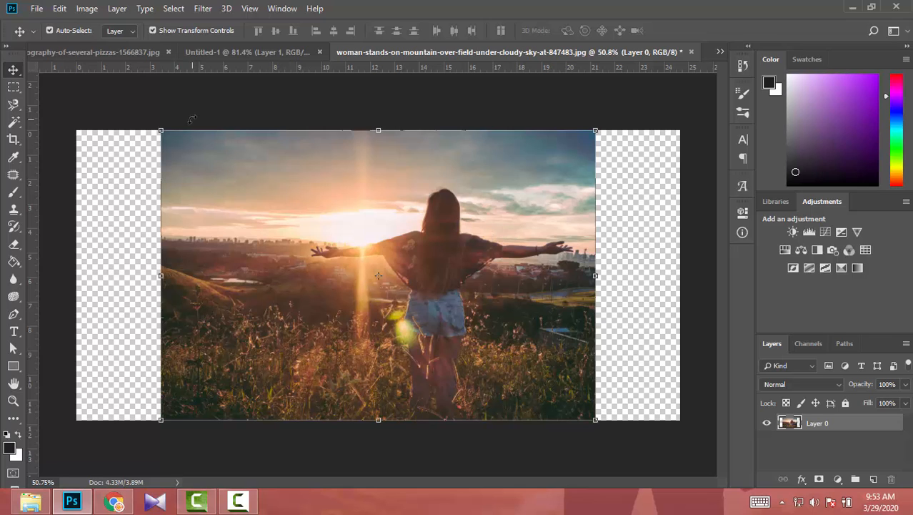
# Try to stretch the woman photo over both transparent side areas with Content-Aware Scale and no protected channel, and cancel it
pyautogui.click(60, 8)
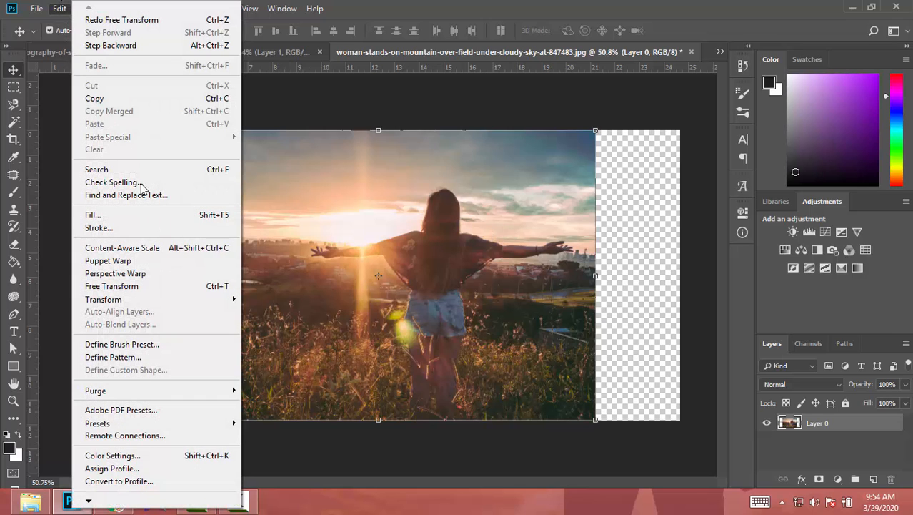
pyautogui.click(160, 248)
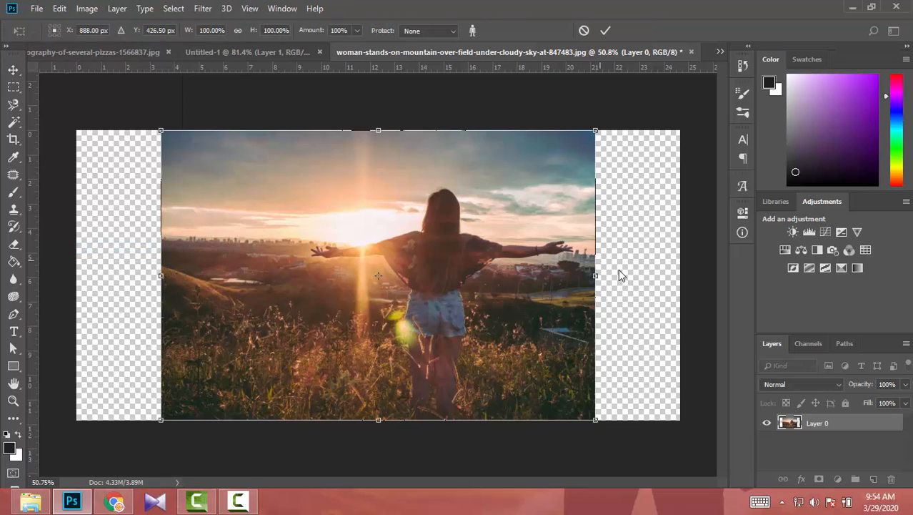
pyautogui.moveTo(596, 275); pyautogui.dragTo(680, 275)
pyautogui.moveTo(158, 270); pyautogui.dragTo(78, 269)
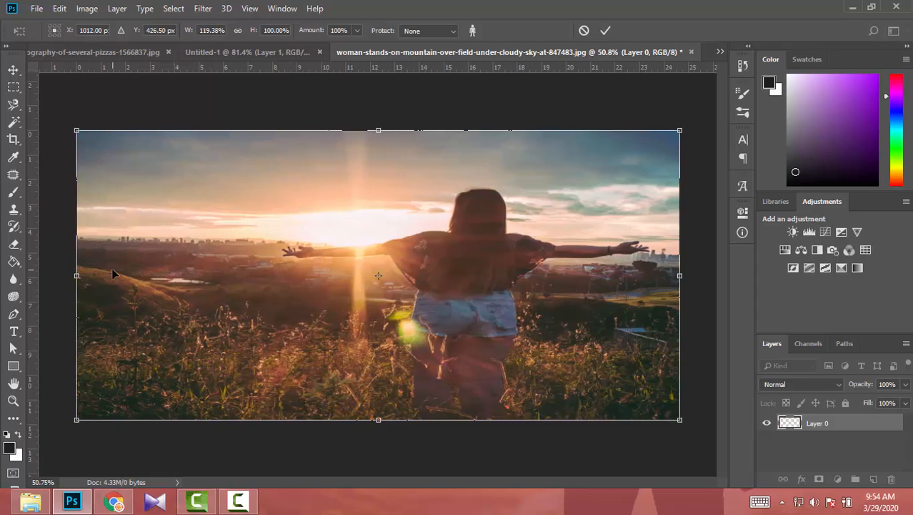
pyautogui.hotkey('ctrl', 'z')
pyautogui.click(586, 31)
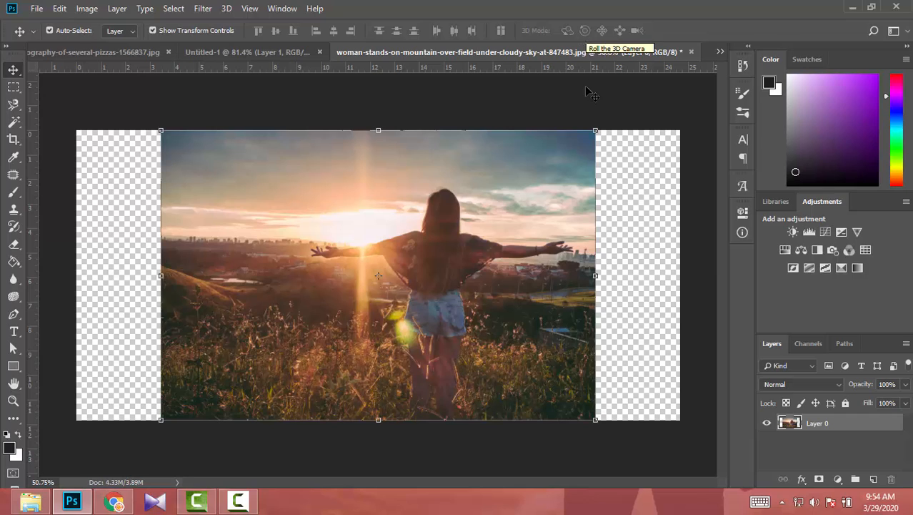
# Make a rectangular marquee selection around the woman, including both outstretched arms and reaching down to the photo's bottom edge
pyautogui.click(13, 86)
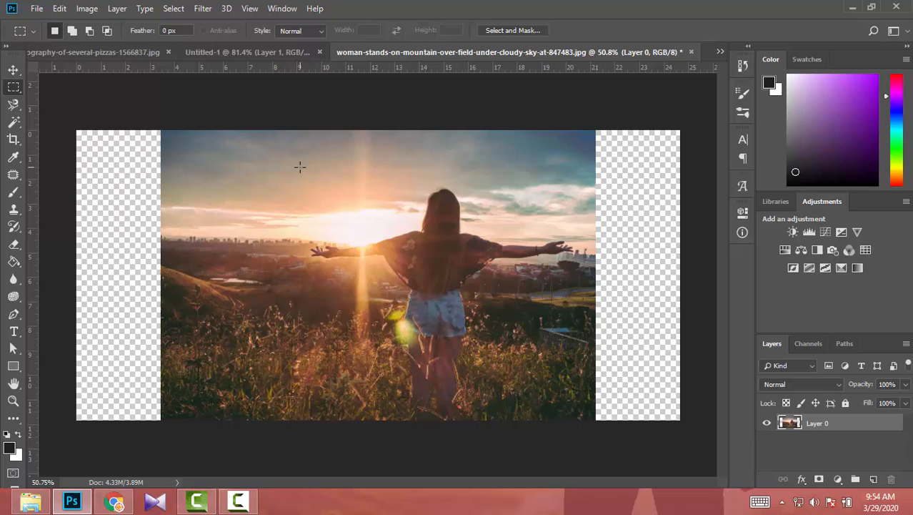
pyautogui.moveTo(300, 167)
pyautogui.mouseDown()
pyautogui.moveTo(303, 218)
pyautogui.moveTo(396, 338)
pyautogui.moveTo(539, 401)
pyautogui.mouseUp()
pyautogui.hotkey('ctrl', 'd')
pyautogui.moveTo(315, 170); pyautogui.dragTo(314, 205)
pyautogui.click(310, 171)
pyautogui.moveTo(310, 157); pyautogui.dragTo(576, 419)
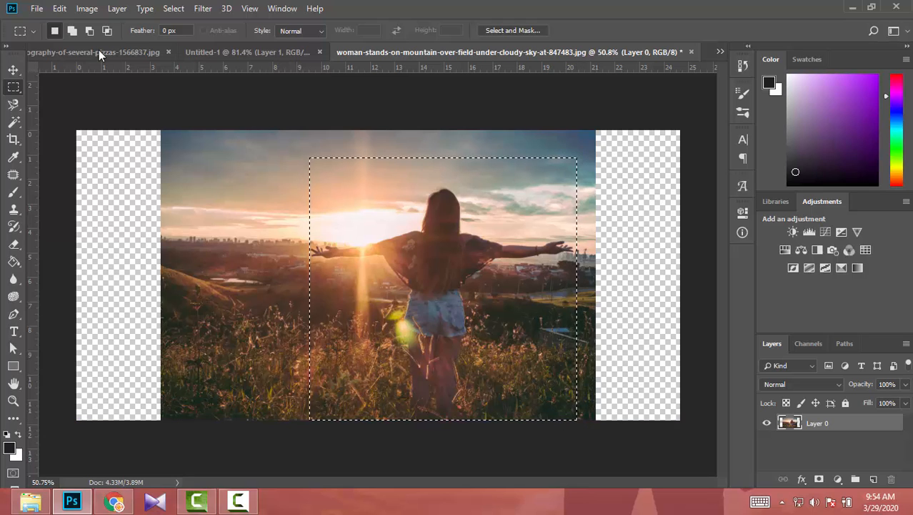
# Save the selection around the woman as a new channel named "Girl" and deselect it
pyautogui.click(174, 8)
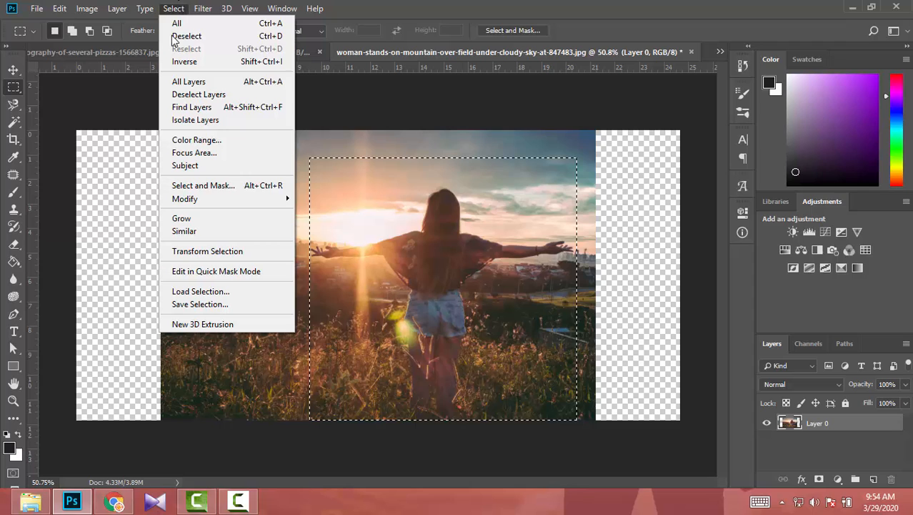
pyautogui.click(206, 302)
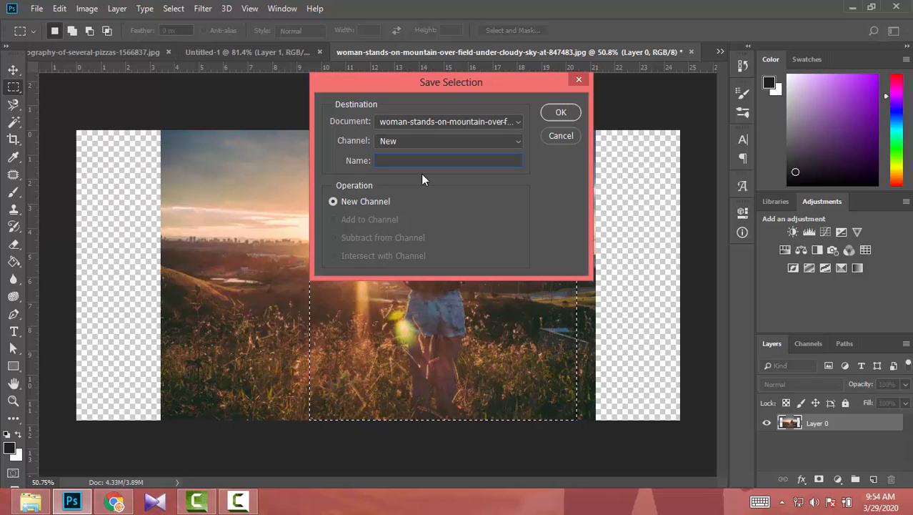
pyautogui.write('Girl')
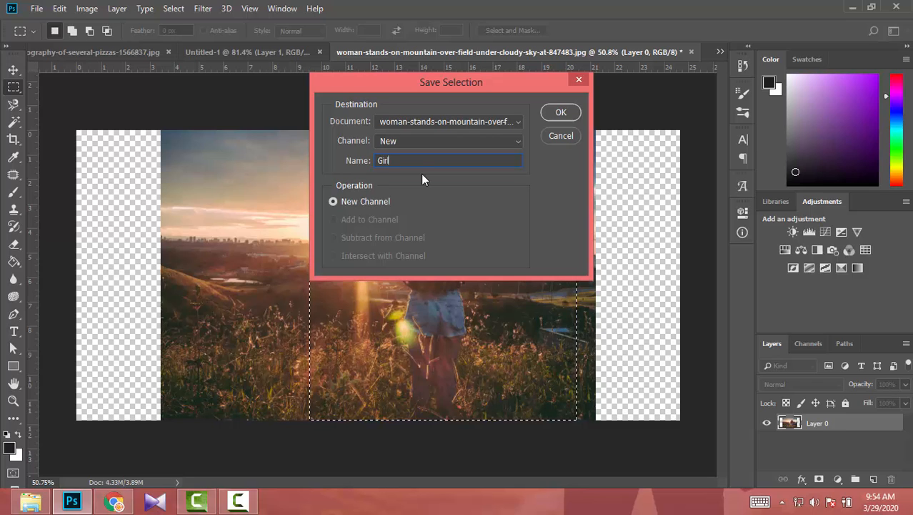
pyautogui.press('Return')
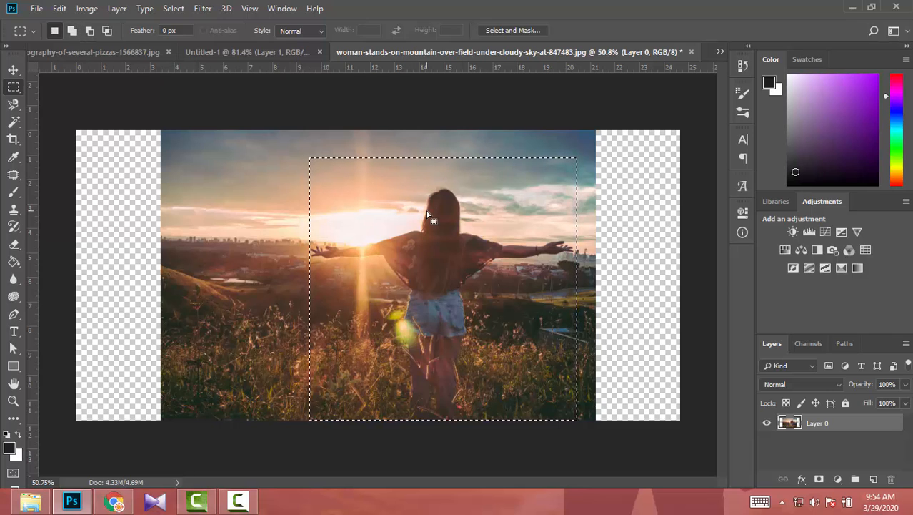
pyautogui.hotkey('ctrl', 'd')
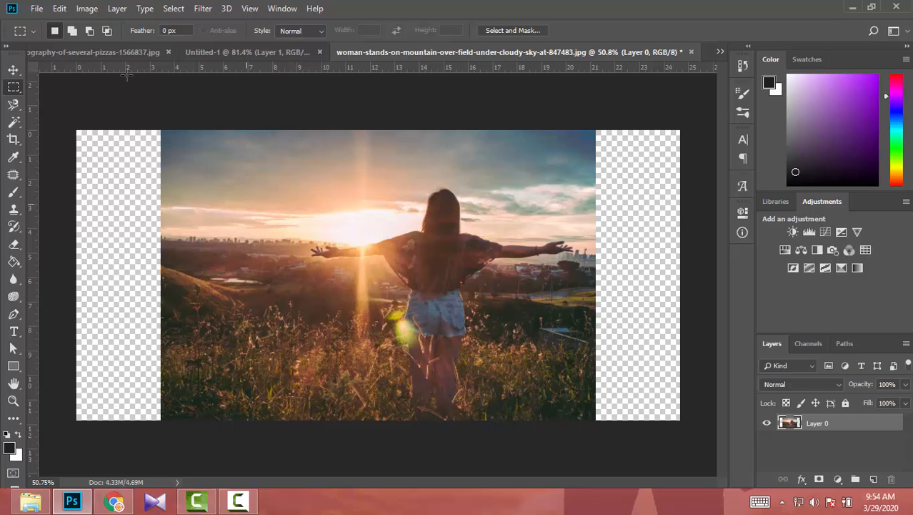
pyautogui.click(60, 7)
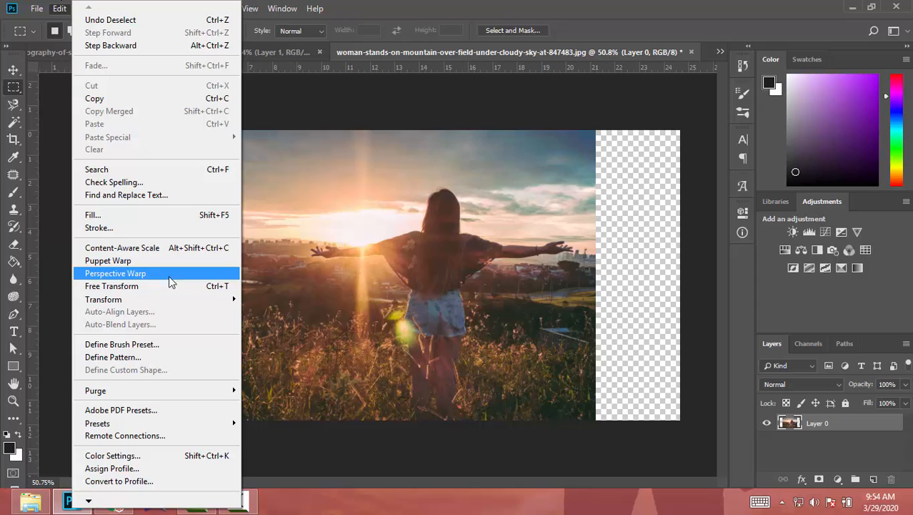
pyautogui.click(370, 155)
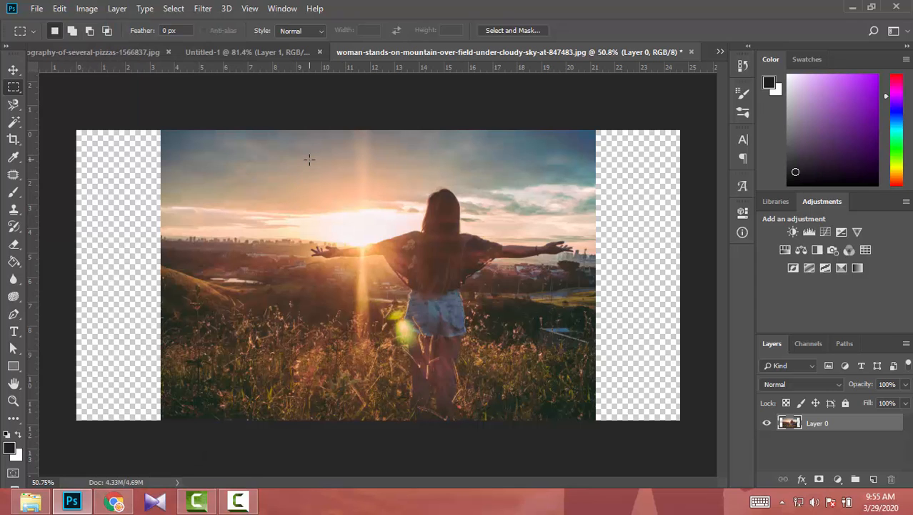
pyautogui.moveTo(309, 160); pyautogui.dragTo(577, 420)
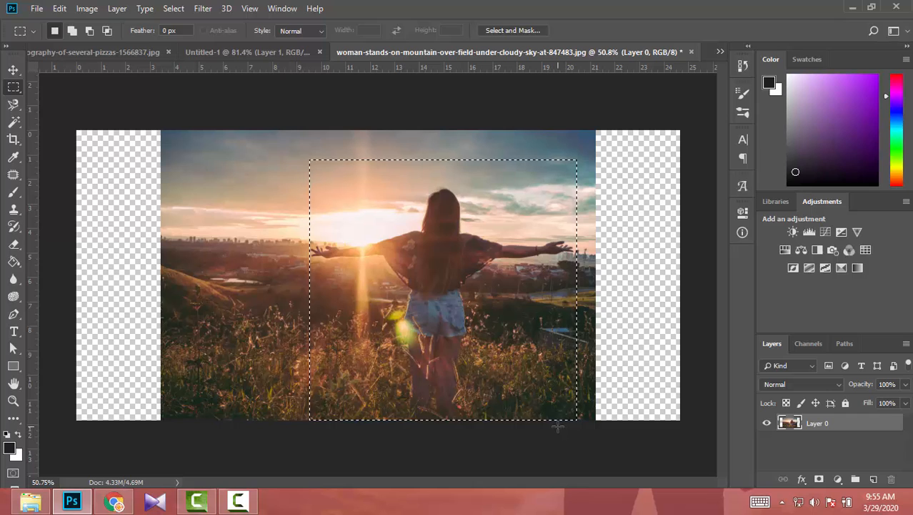
pyautogui.click(556, 426)
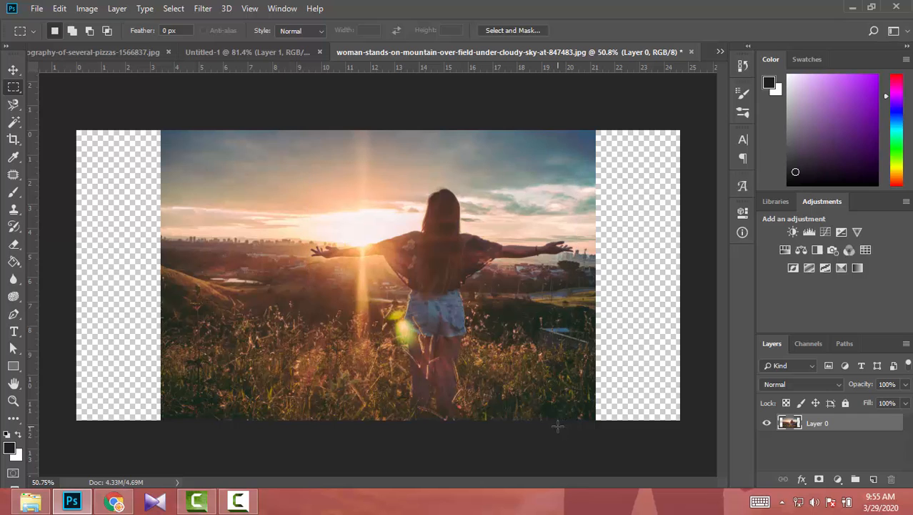
# Stretch the woman photo over both transparent side areas with Content-Aware Scale, protecting the Girl channel
pyautogui.click(60, 8)
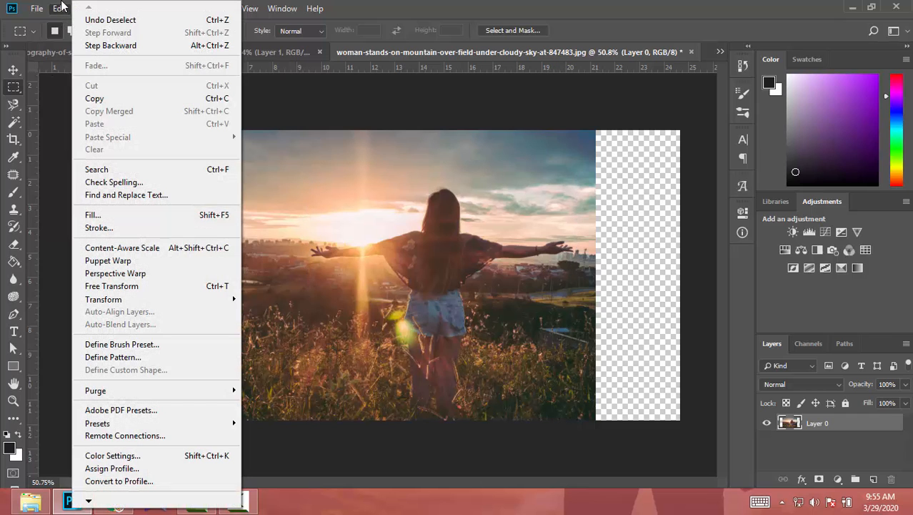
pyautogui.click(113, 252)
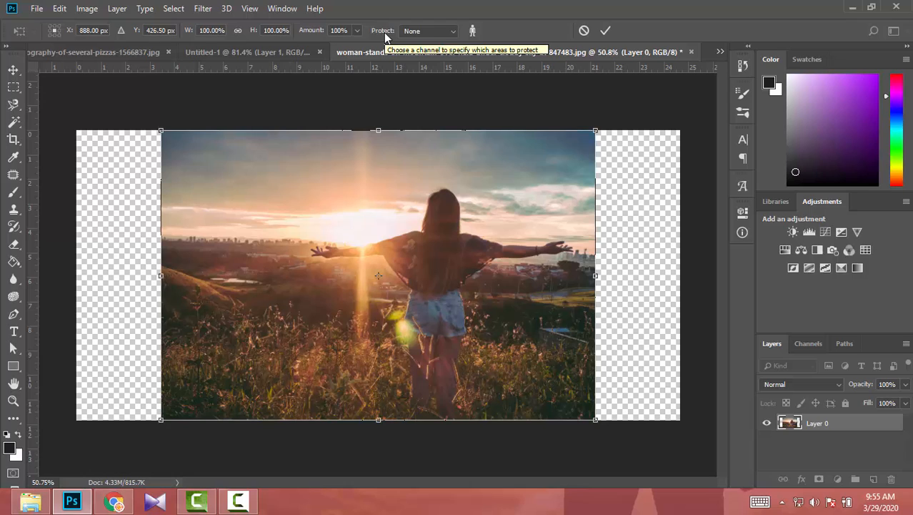
pyautogui.click(428, 34)
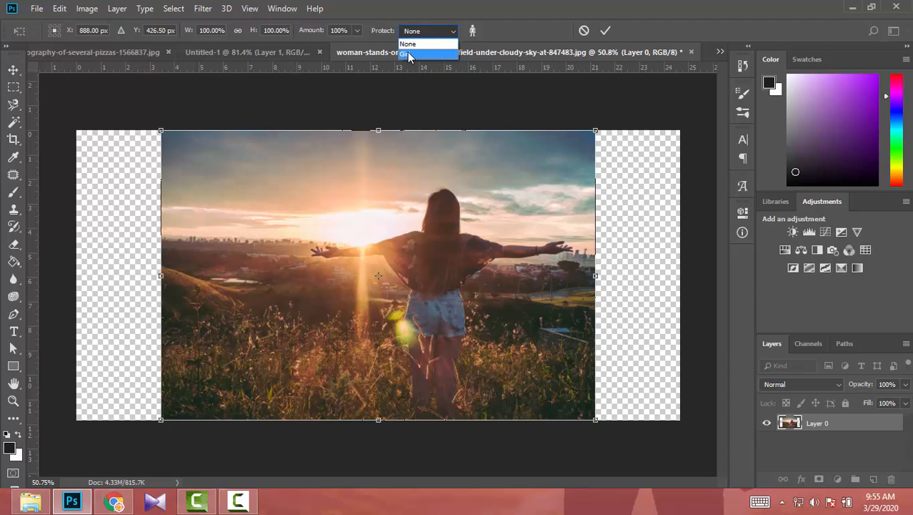
pyautogui.click(408, 55)
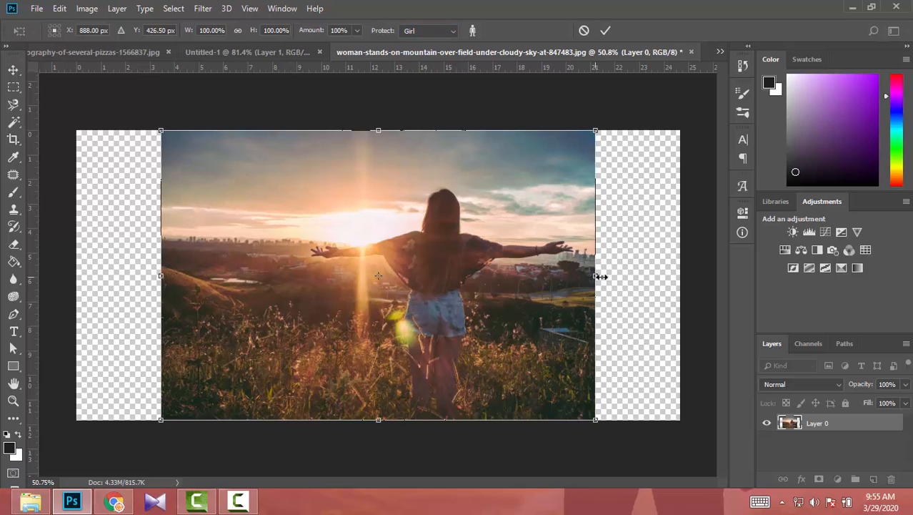
pyautogui.moveTo(602, 277); pyautogui.dragTo(684, 285)
pyautogui.moveTo(163, 275); pyautogui.dragTo(75, 280)
pyautogui.press('Return')
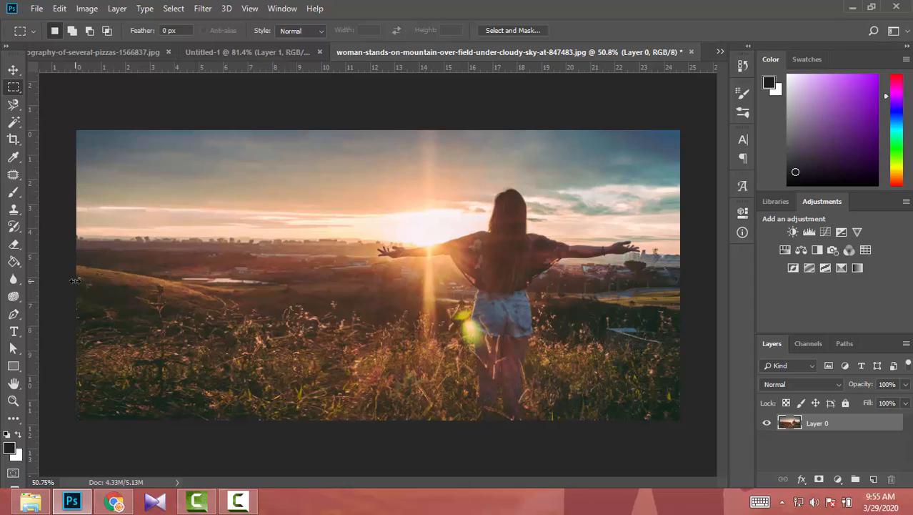
# Review the extended pizza, salad and woman images by switching between their open documents, ending on the pizza image
pyautogui.click(721, 52)
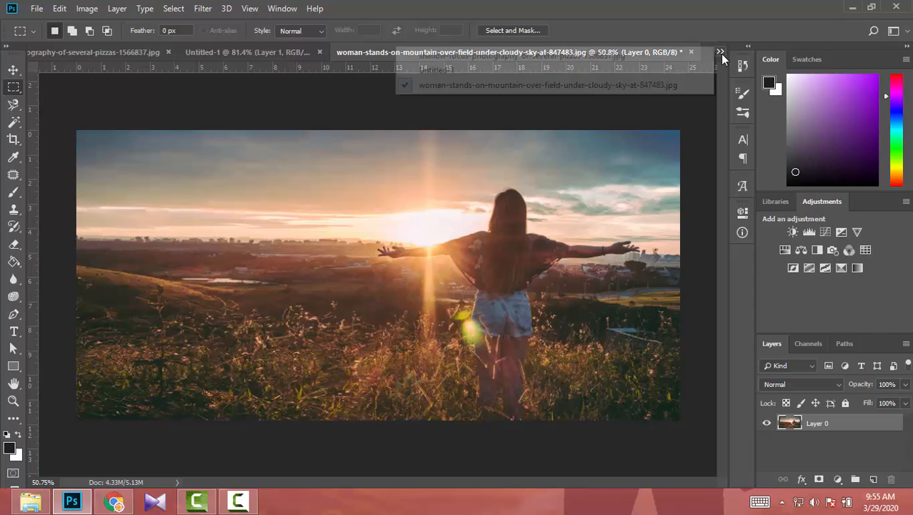
pyautogui.click(721, 54)
pyautogui.click(56, 58)
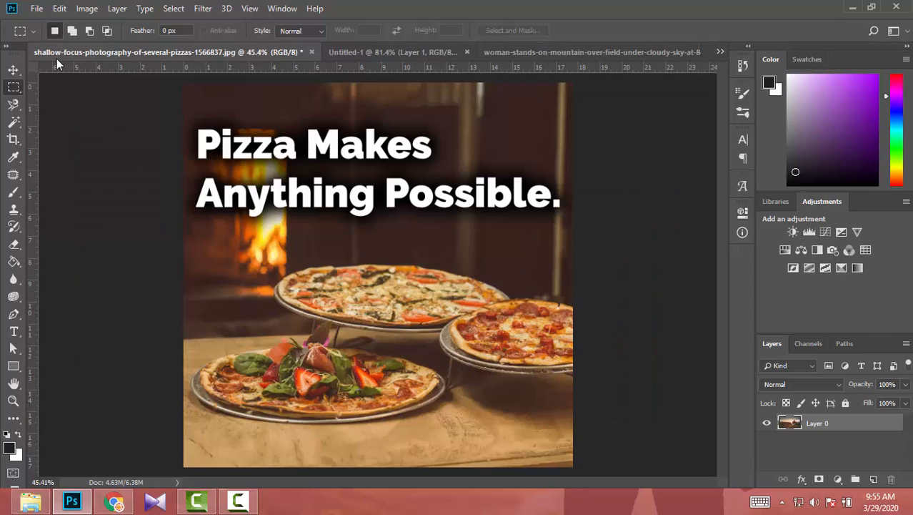
pyautogui.click(370, 54)
pyautogui.click(543, 54)
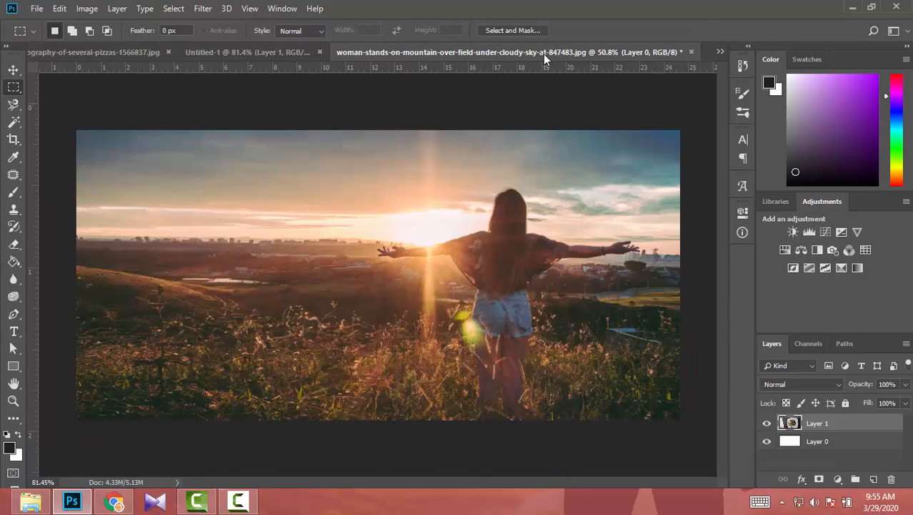
pyautogui.click(136, 52)
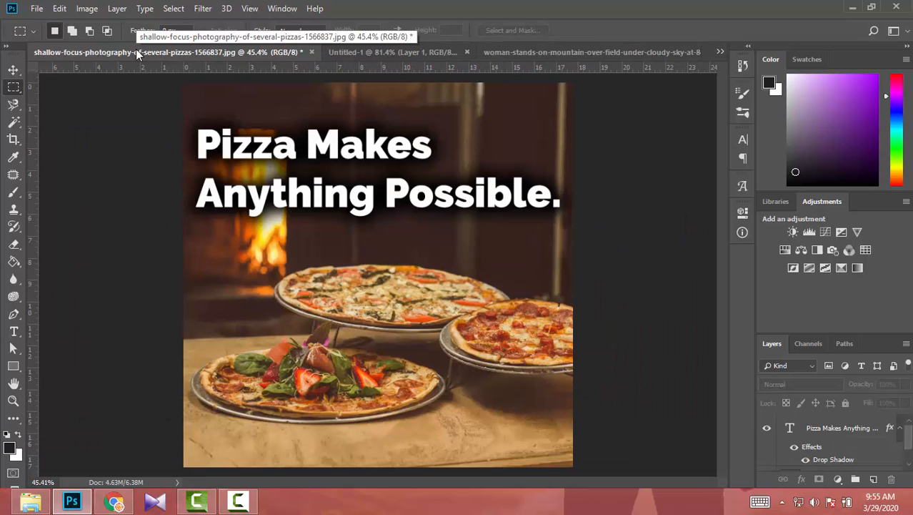